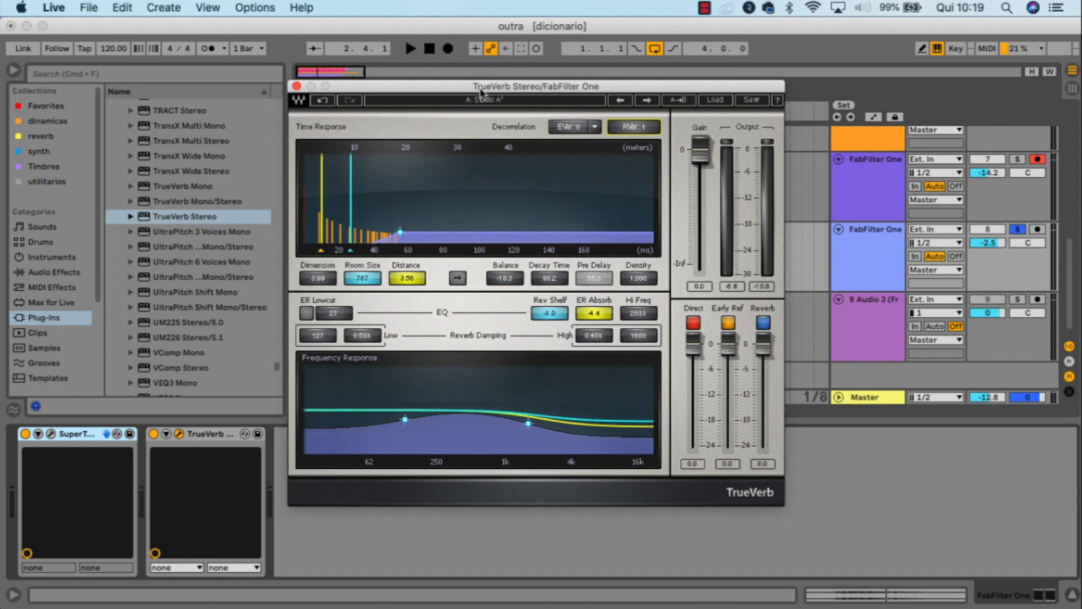
left_click_drag(481, 93, 489, 99)
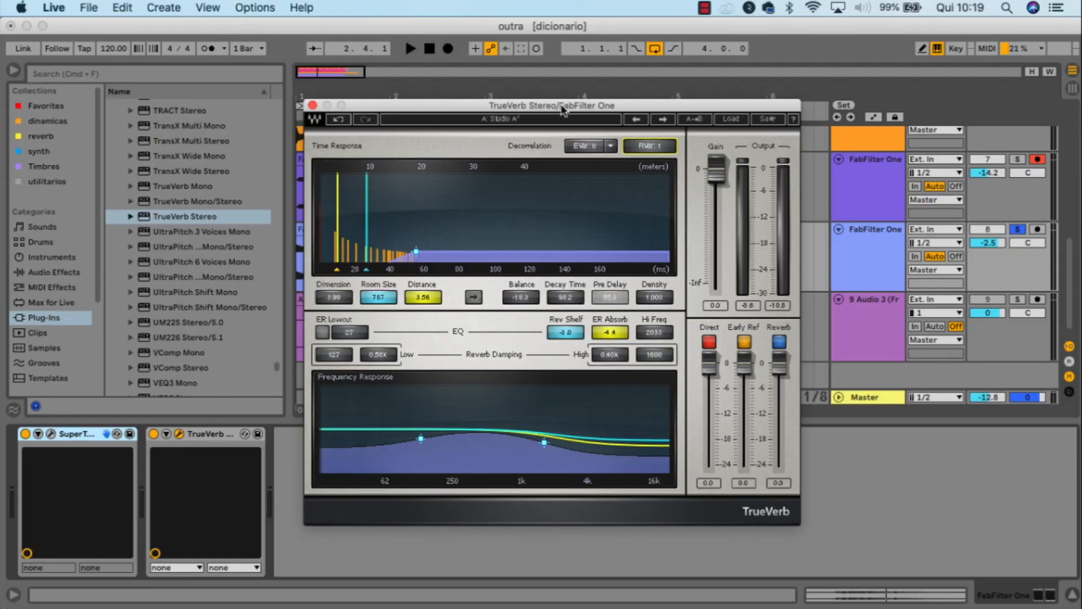
left_click_drag(562, 109, 562, 109)
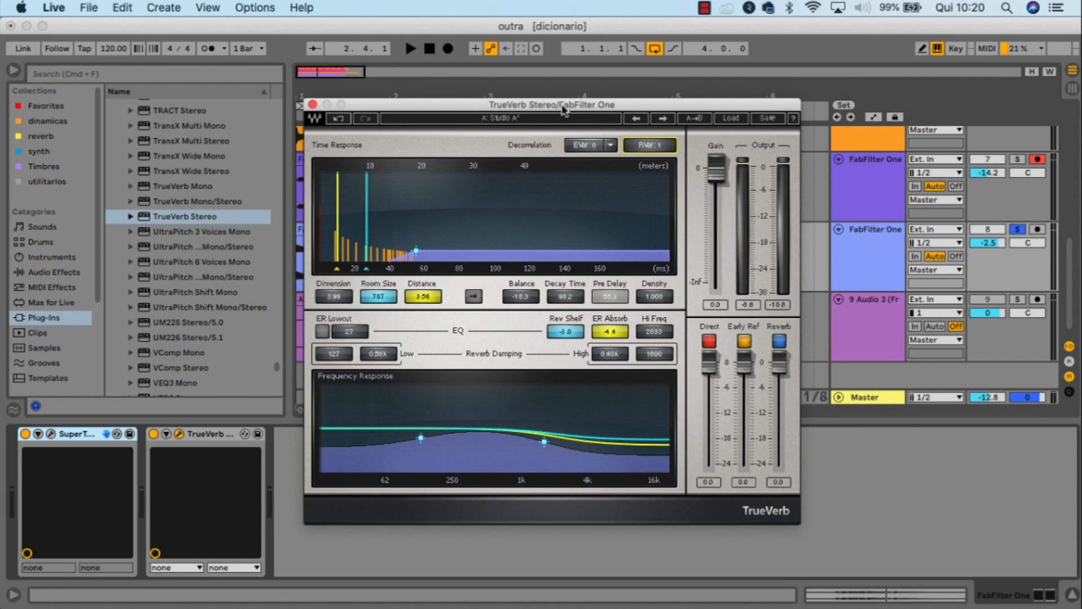
left_click_drag(591, 110, 614, 95)
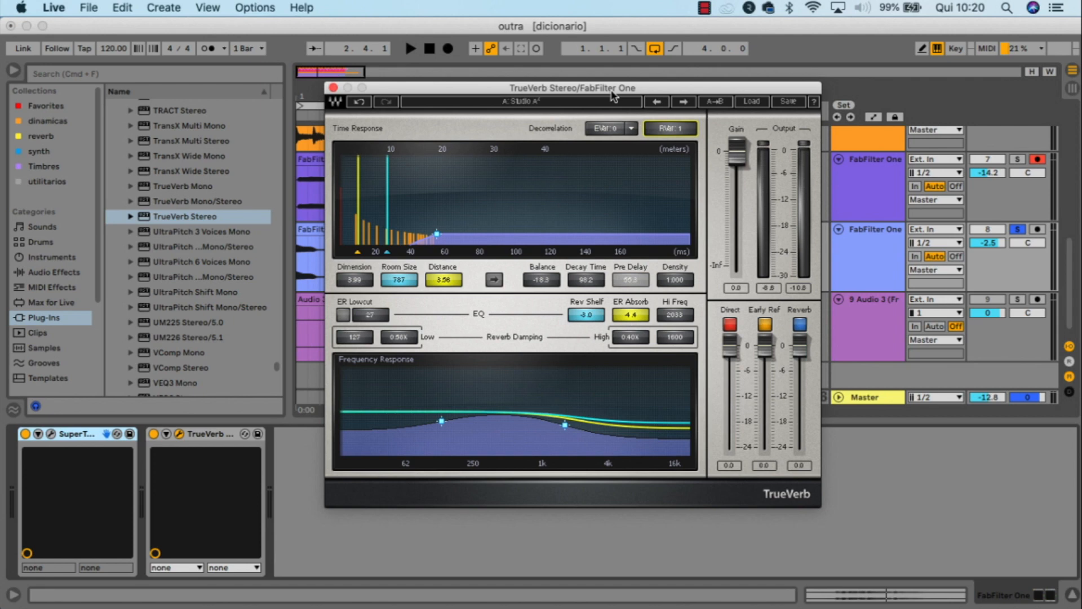
left_click_drag(614, 95, 612, 104)
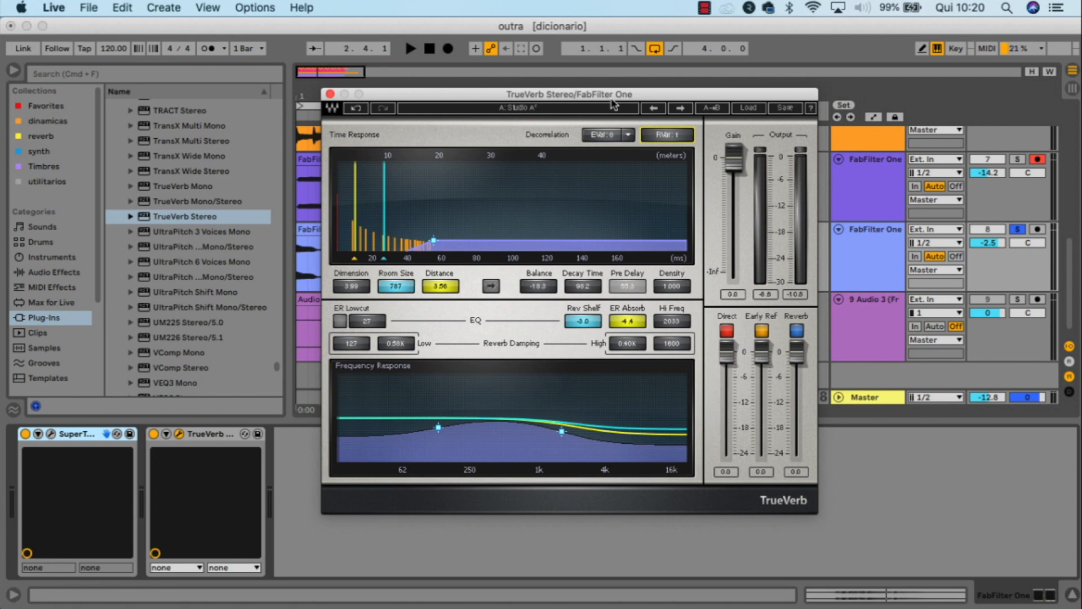
left_click_drag(613, 99, 636, 97)
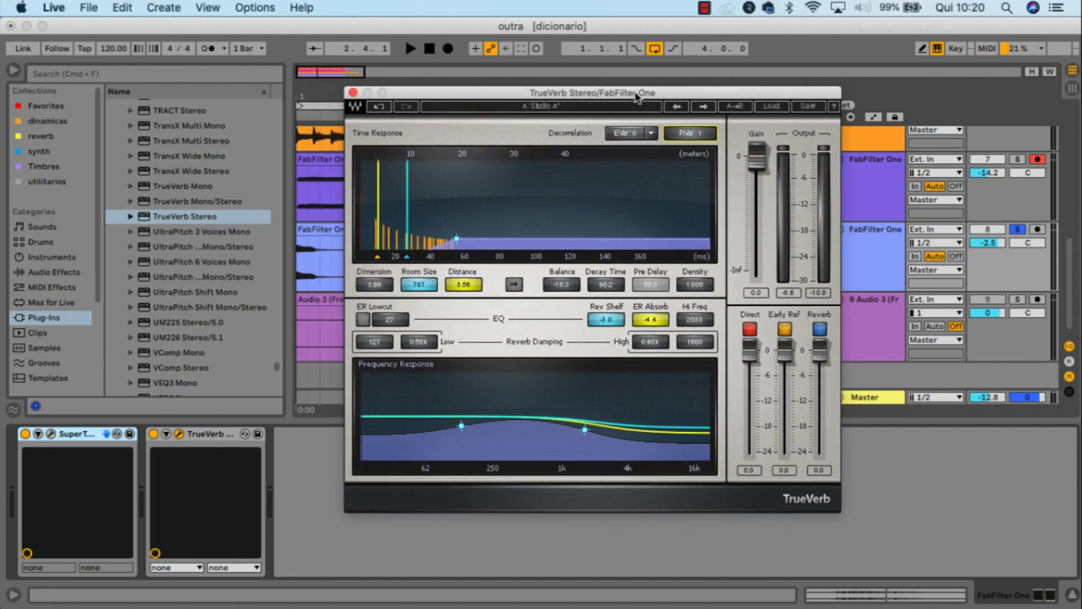
- Try the TrueVerb Dimension at 1.80 and reset it to 3.99
left_click(373, 285)
left_click_drag(374, 285, 373, 335)
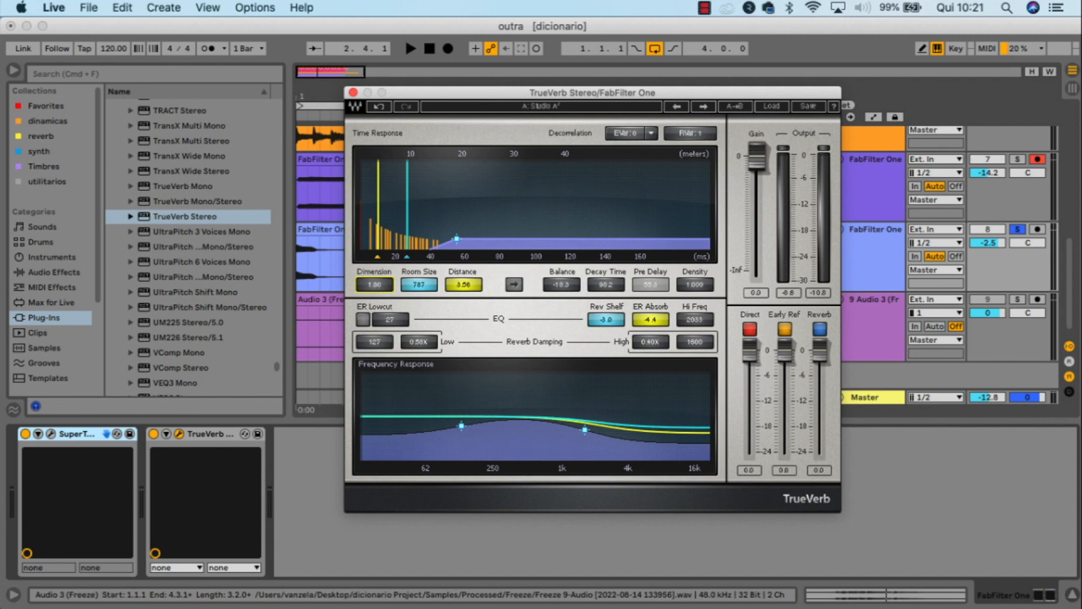
left_click(372, 285, "alt")
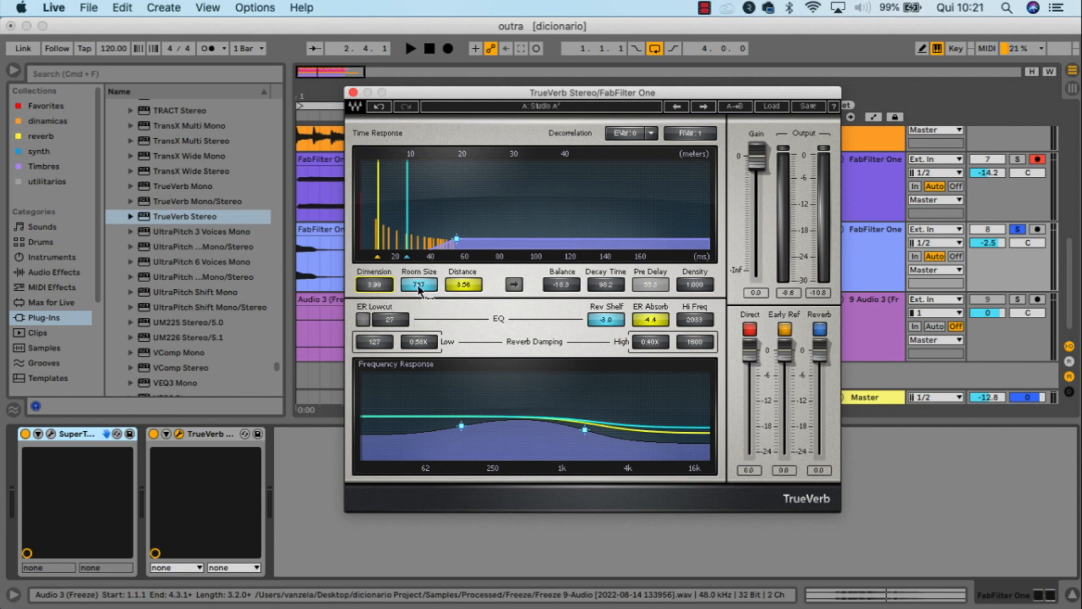
- Try several room sizes and source distances, ending with Room Size at 1390 and Distance at 0.50
left_click_drag(422, 287, 422, 249)
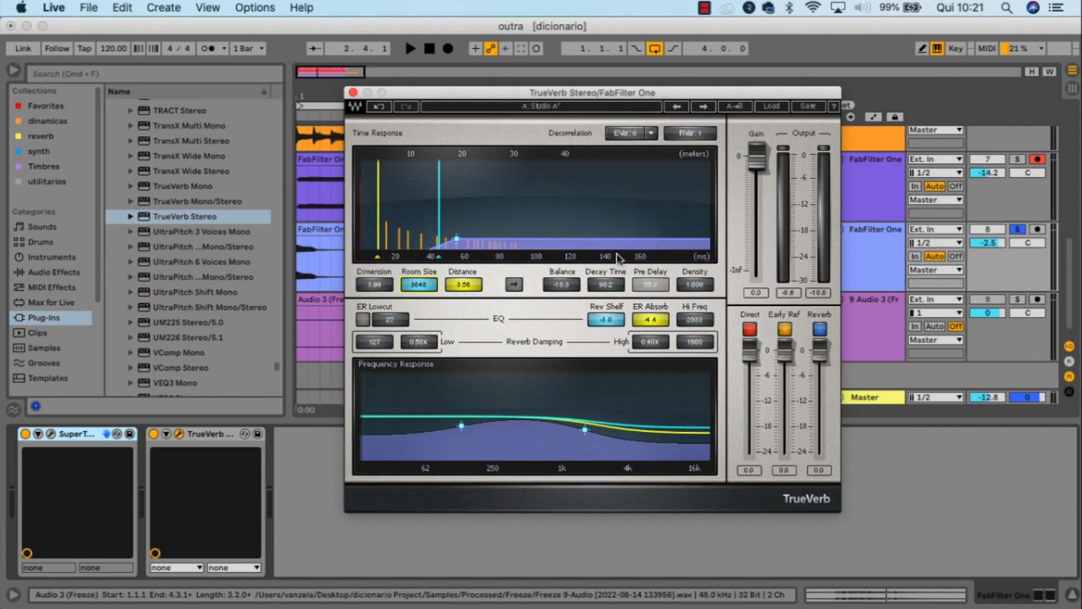
mouse_move(419, 285)
left_mouse_down()
mouse_move(419, 259)
mouse_move(419, 285)
mouse_move(478, 281)
mouse_move(478, 263)
mouse_move(478, 280)
left_mouse_up()
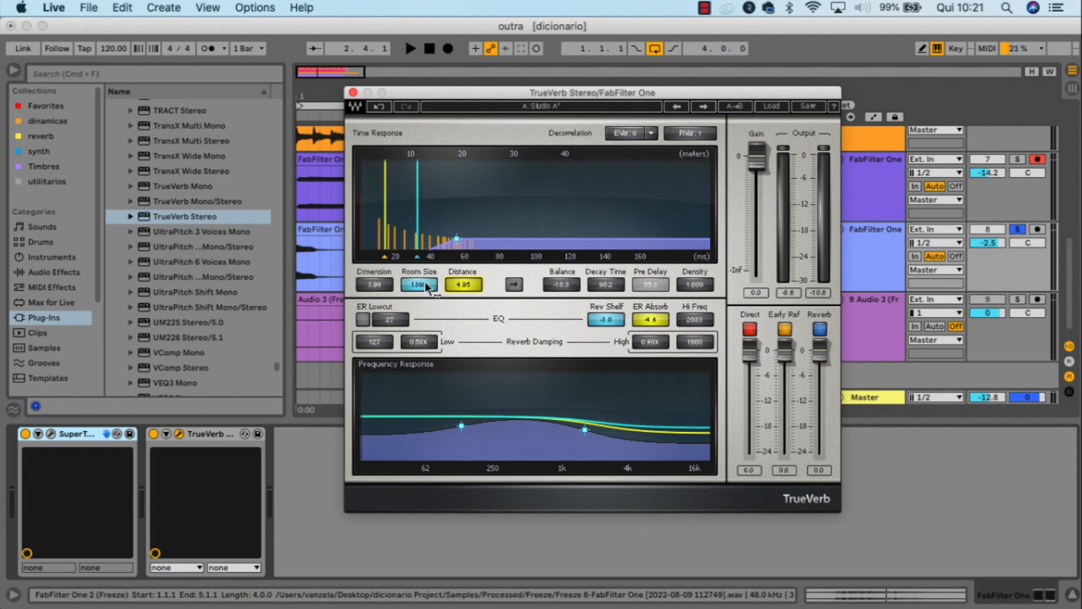
left_click_drag(464, 284, 464, 223)
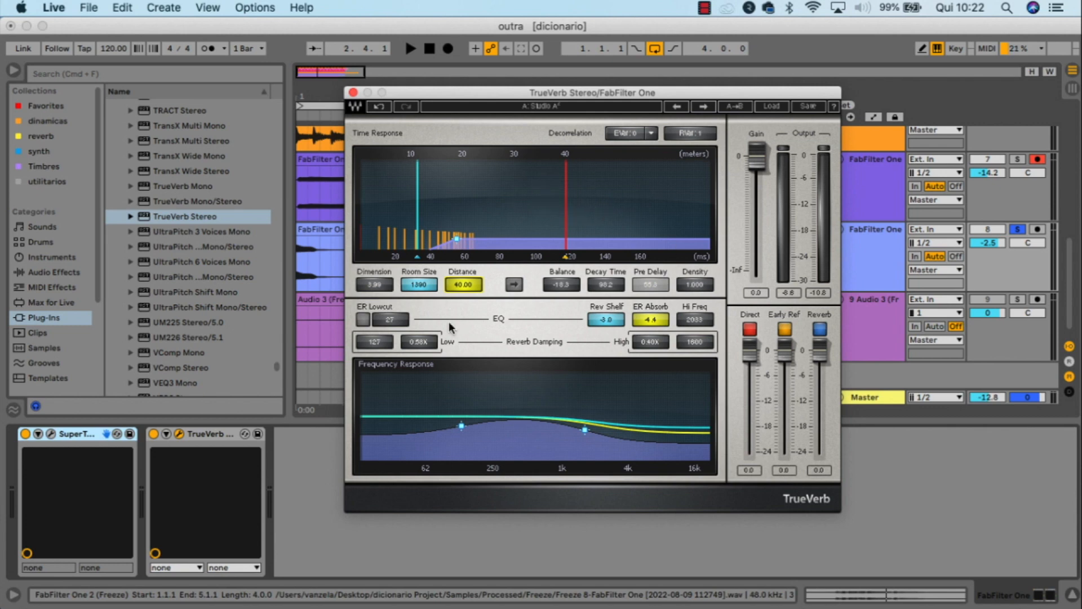
left_click_drag(463, 284, 463, 315)
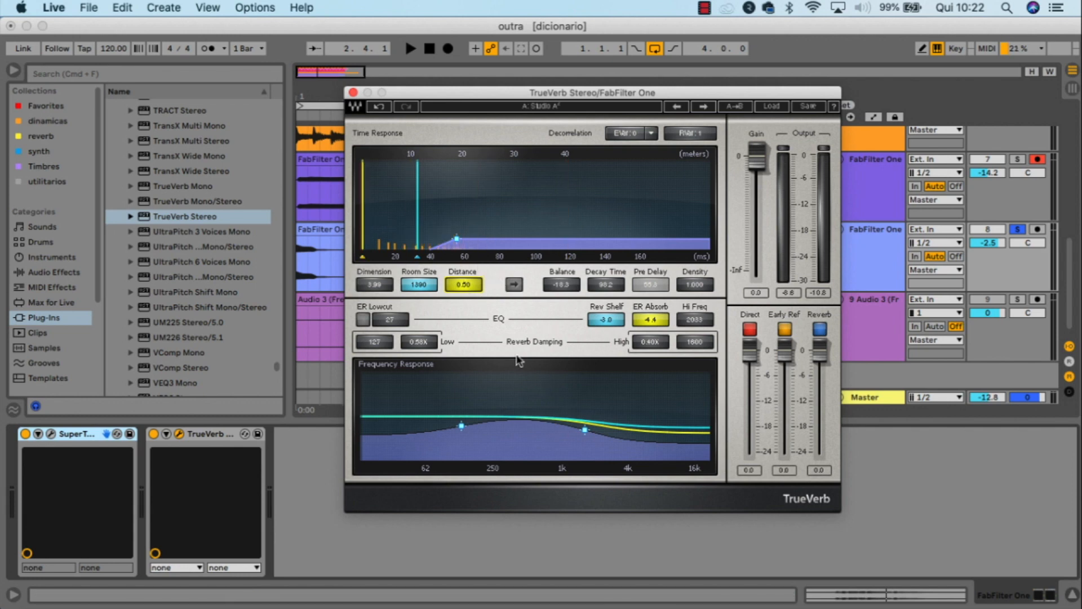
- Turn on the link beside Distance and try a Room Size of 19410 with a Distance of 1.06
left_click(513, 285)
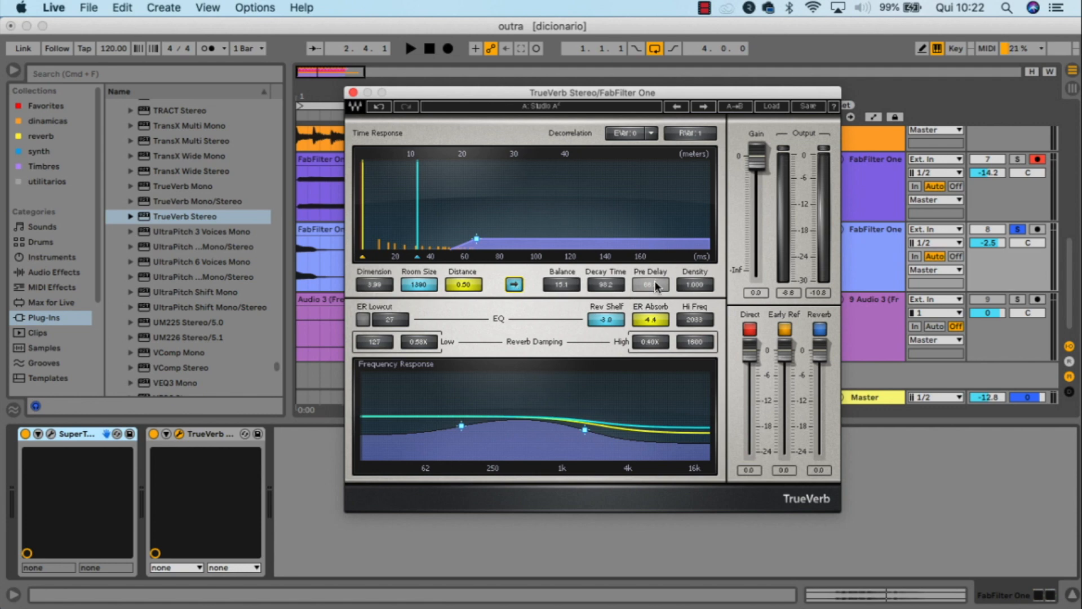
mouse_move(417, 284)
left_mouse_down()
mouse_move(418, 310)
mouse_move(417, 259)
left_mouse_up()
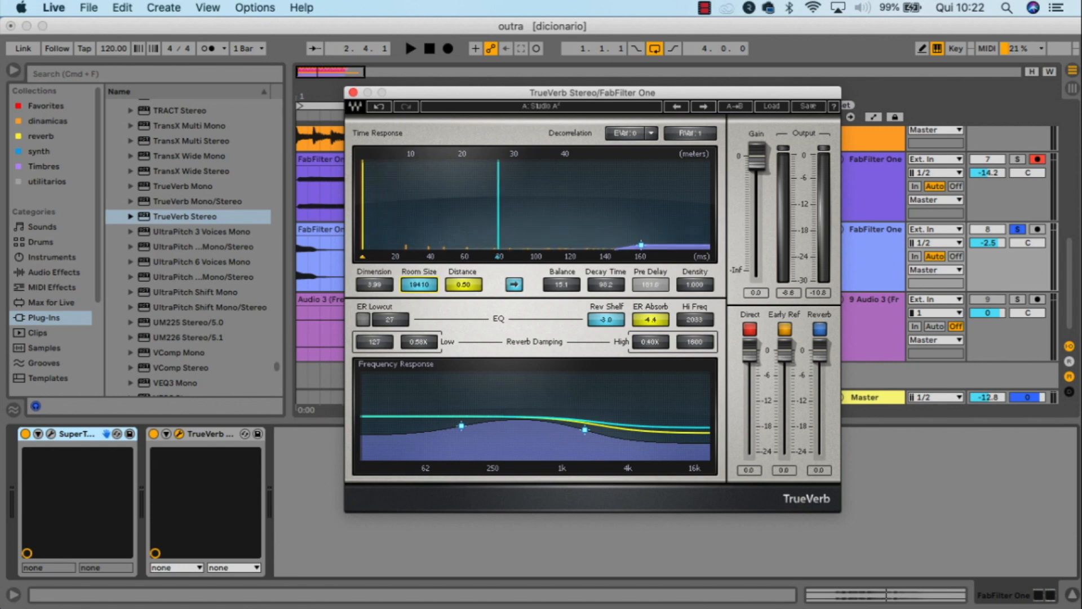
mouse_move(456, 290)
left_mouse_down()
mouse_move(456, 259)
mouse_move(456, 299)
left_mouse_up()
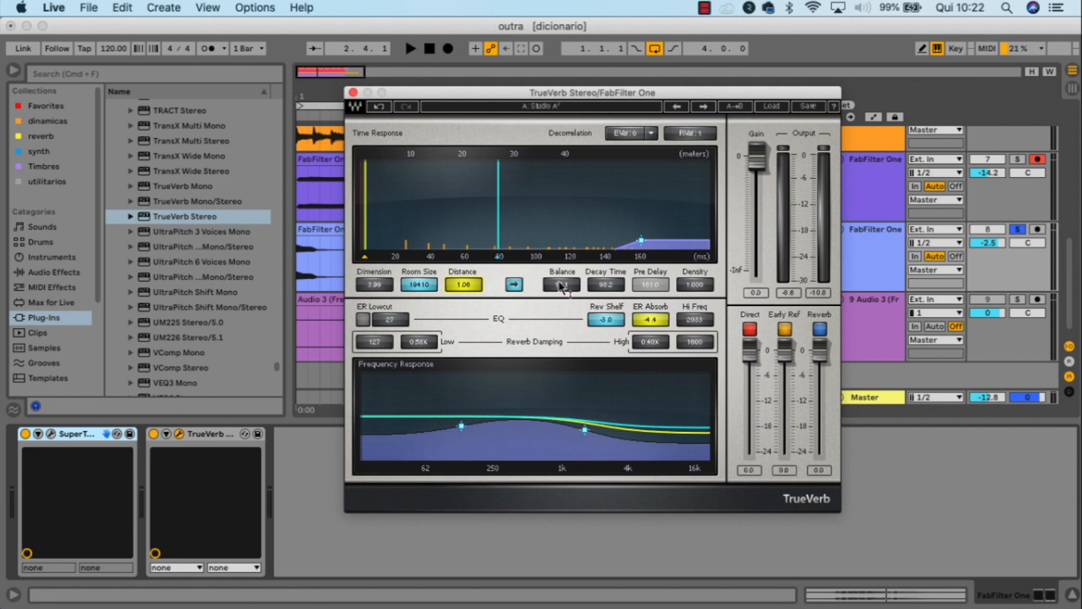
- Try the Direct level at -24.0 and load the TrueVerb Full Reset preset
left_click_drag(561, 286, 561, 286)
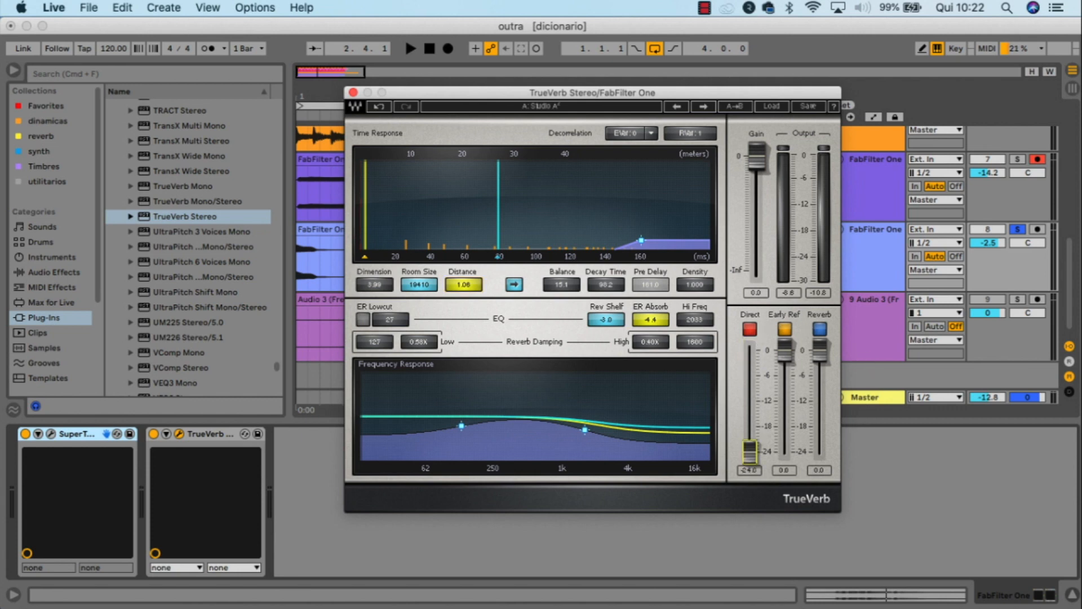
mouse_move(785, 353)
left_mouse_down()
mouse_move(785, 422)
mouse_move(784, 350)
left_mouse_up()
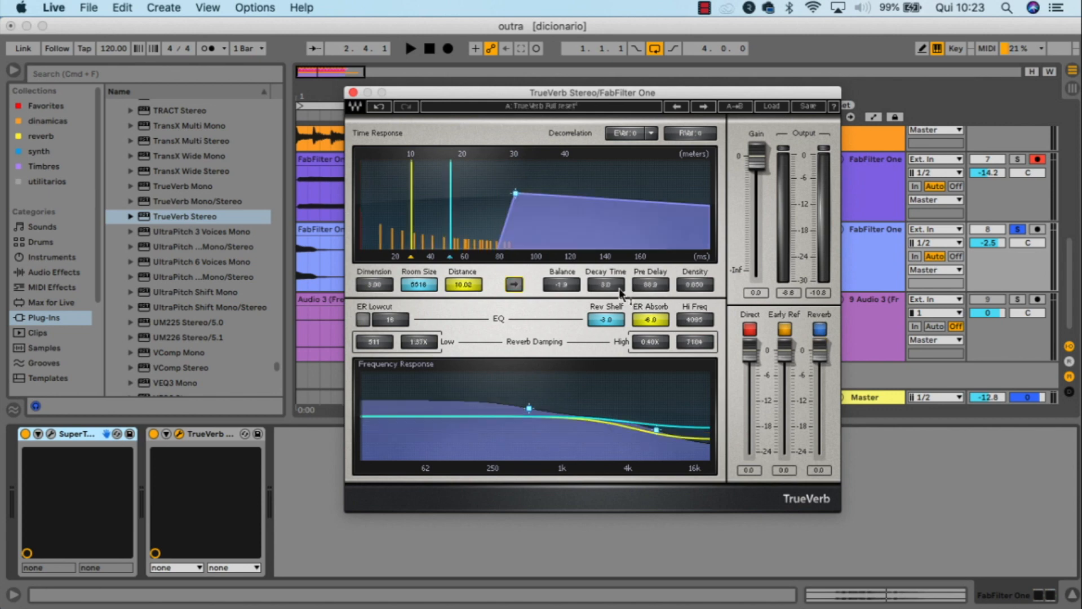
- Shape the reverb tail with a Decay Time of 0.2, a Pre Delay of 71.4 and a Density of 0.693
left_click_drag(617, 288, 618, 316)
left_click_drag(606, 285, 606, 321)
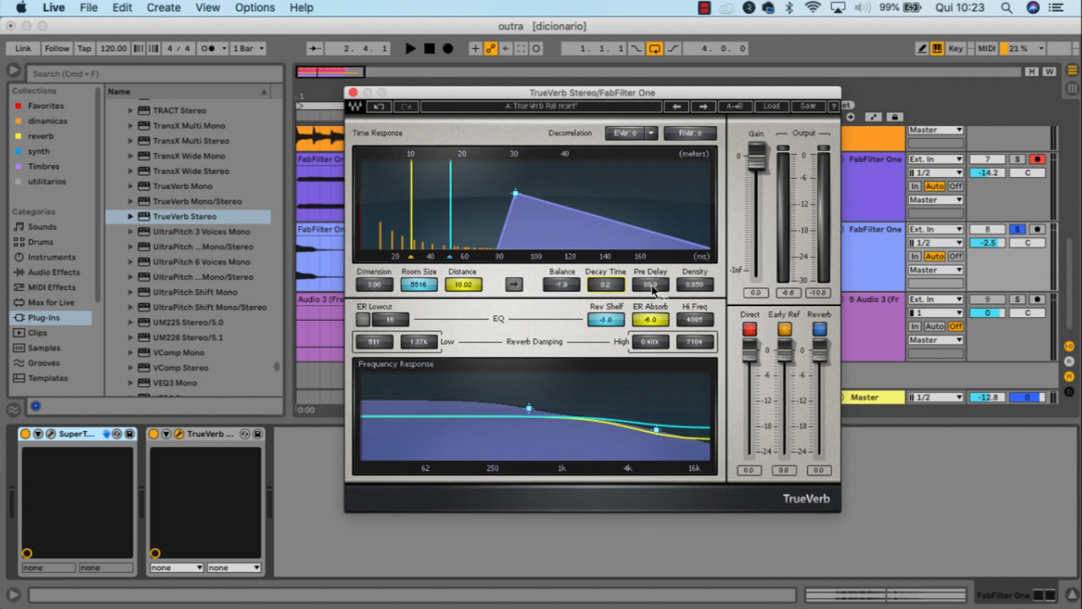
left_click_drag(651, 285, 650, 324)
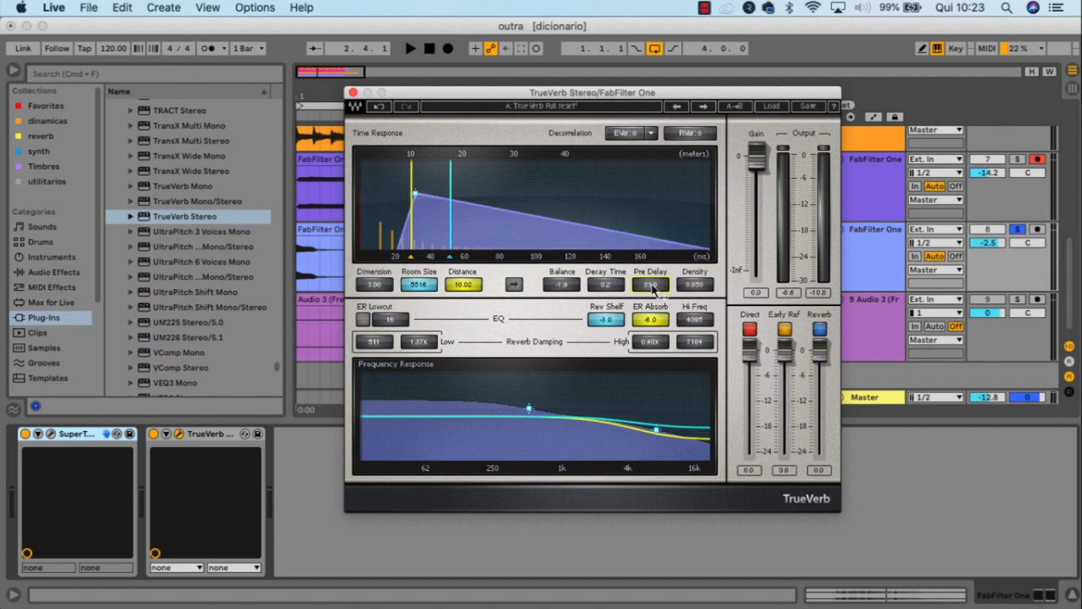
left_click_drag(651, 284, 652, 265)
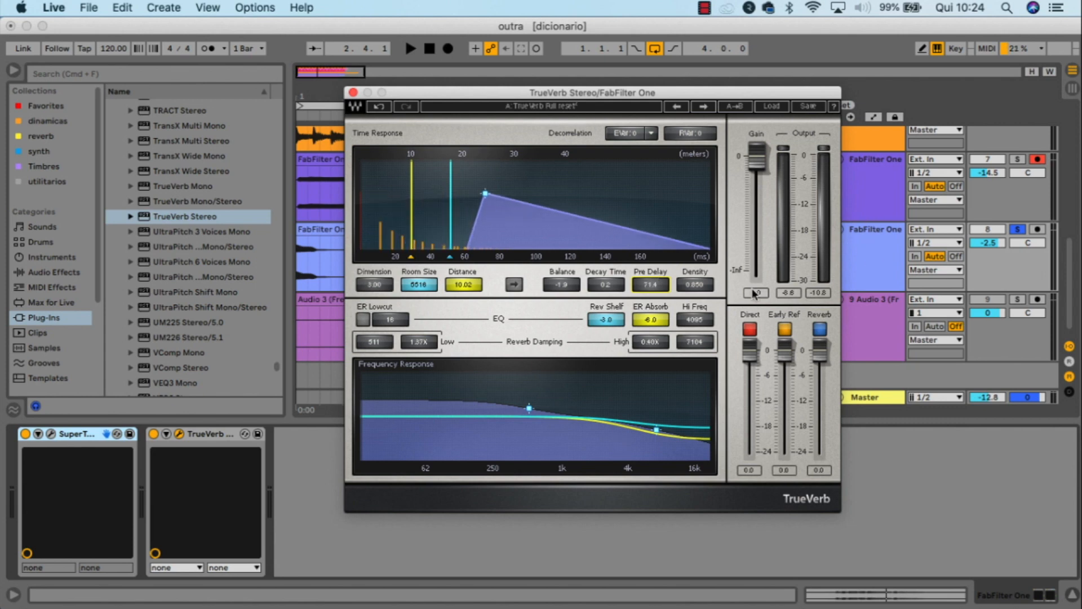
left_click_drag(694, 284, 707, 288)
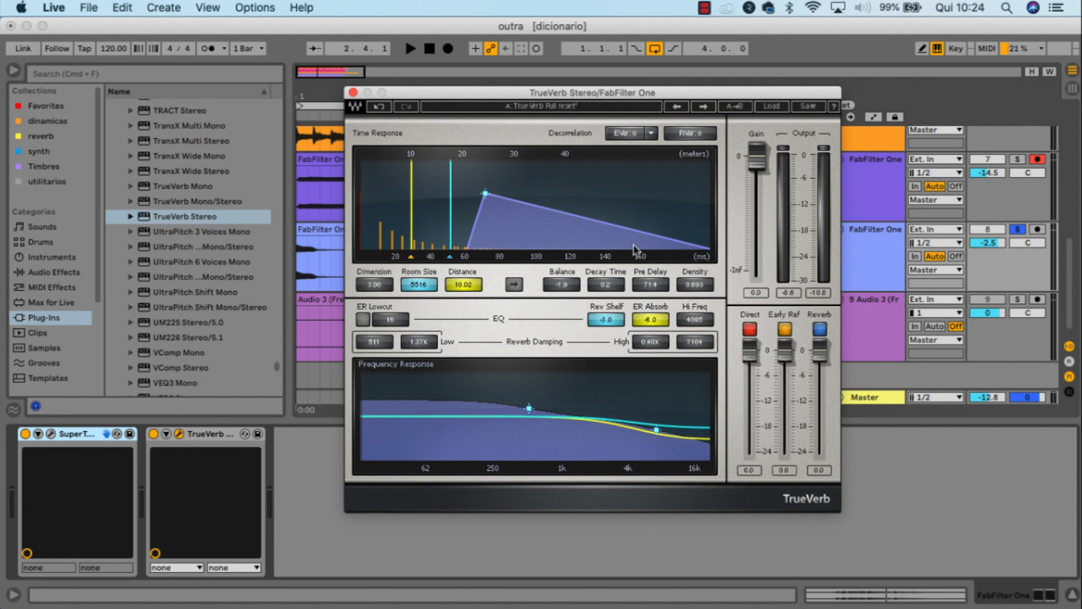
- Enable the early reflections low cut and set its frequency to 16
left_click(363, 319)
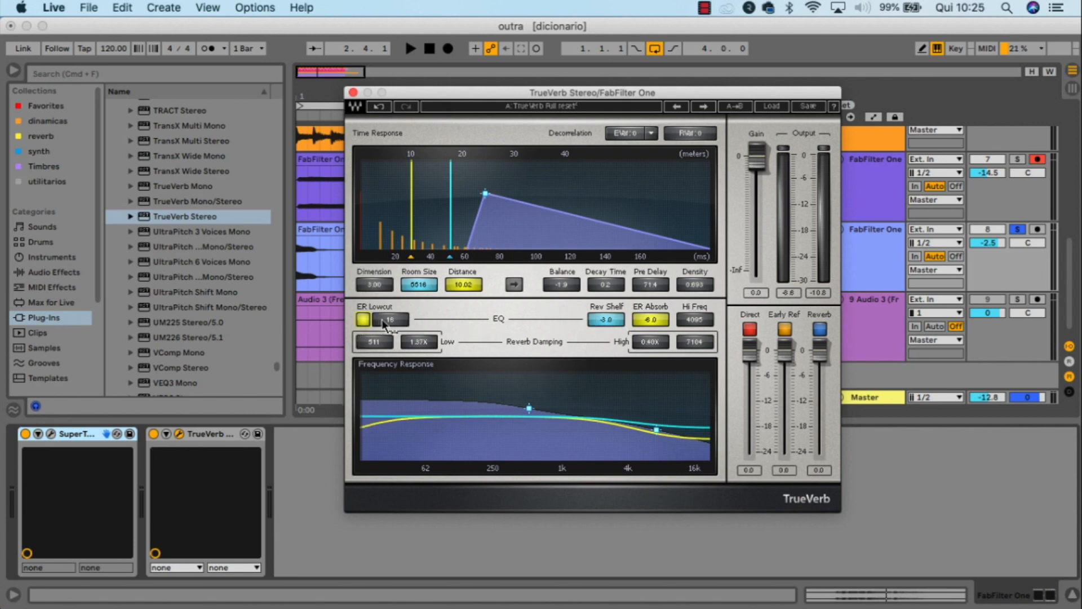
left_click_drag(390, 320, 391, 311)
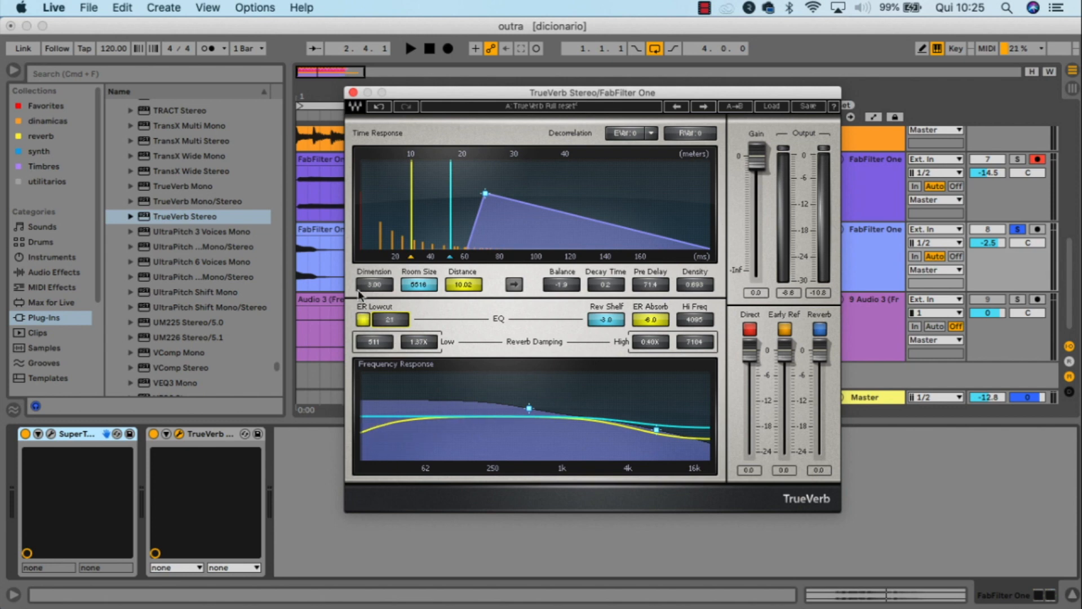
left_click(364, 319)
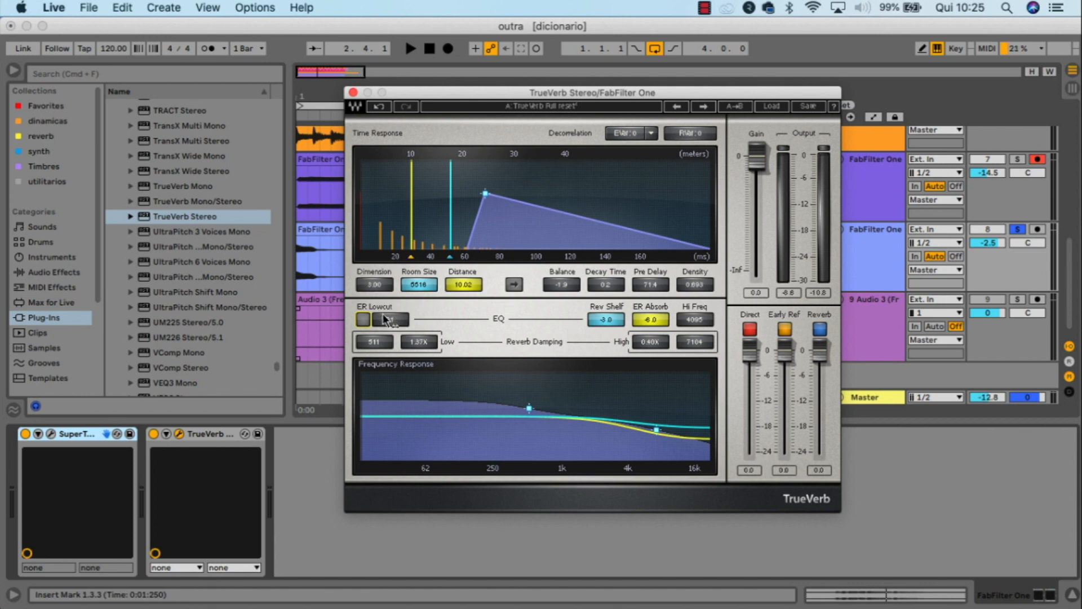
left_click(363, 320)
mouse_move(394, 320)
left_mouse_down()
mouse_move(394, 275)
mouse_move(394, 338)
left_mouse_up()
- Adjust the high-frequency EQ with Rev Shelf at -11.8, ER Absorb at -4.4 and a lower Hi Freq
left_click_drag(606, 319, 606, 305)
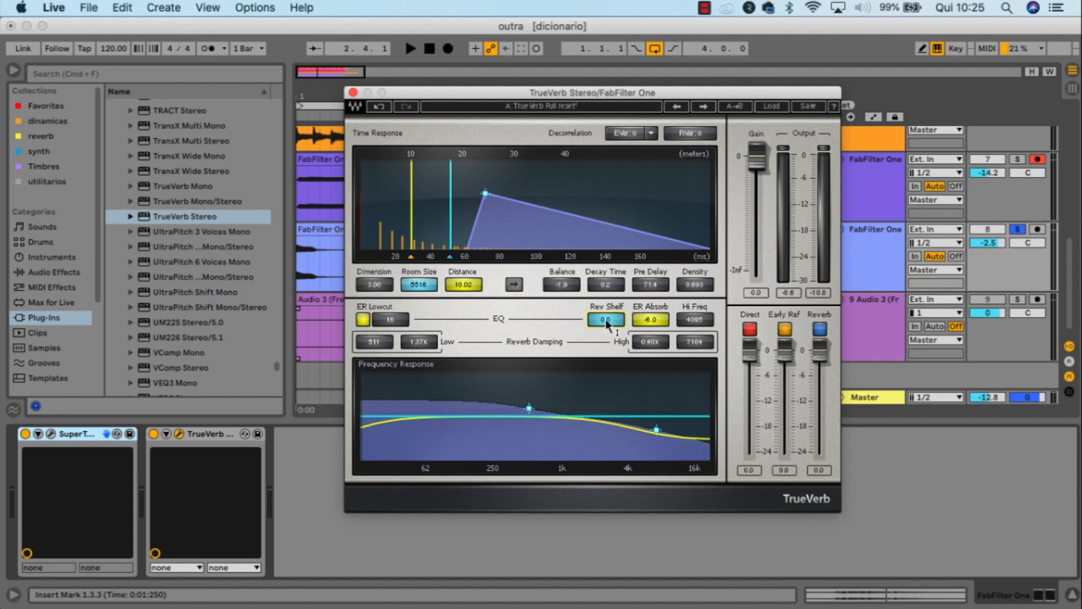
left_click_drag(605, 319, 605, 359)
left_click_drag(698, 320, 699, 360)
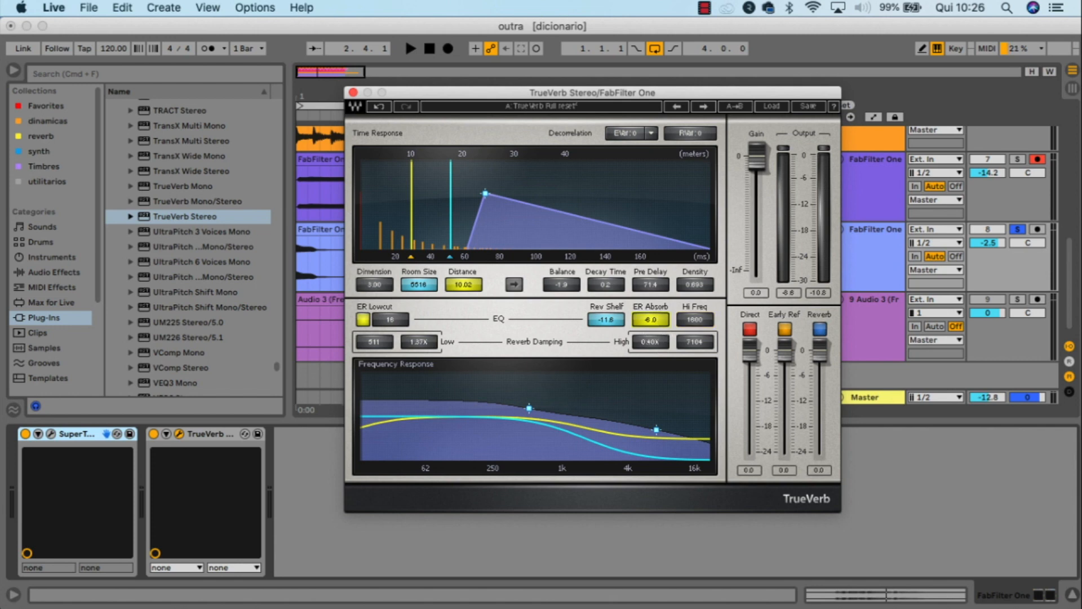
mouse_move(650, 319)
left_mouse_down()
mouse_move(651, 300)
mouse_move(658, 318)
left_mouse_up()
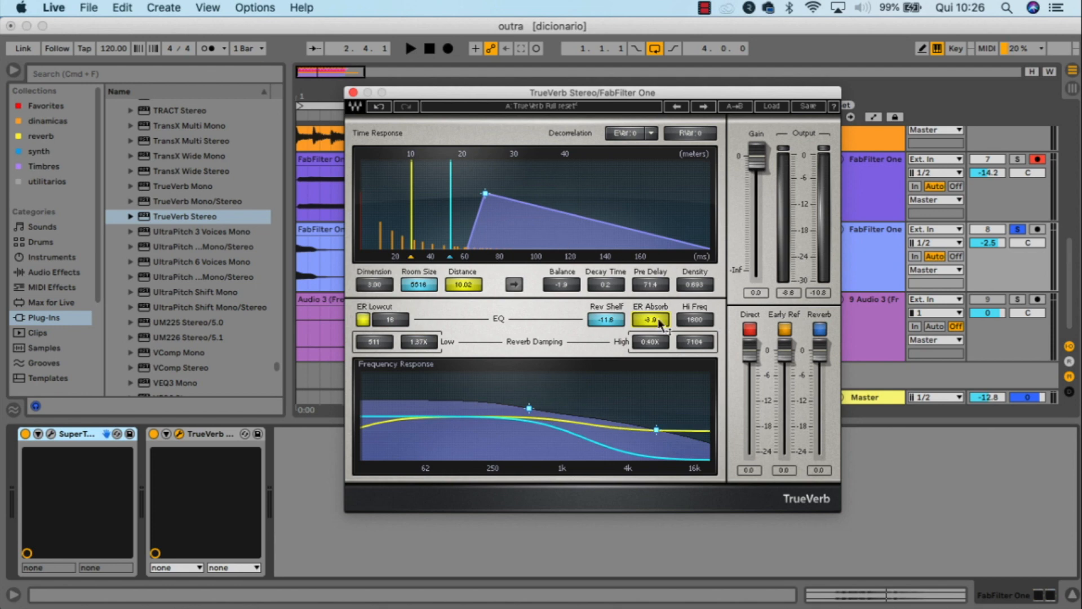
left_click_drag(658, 317, 661, 325)
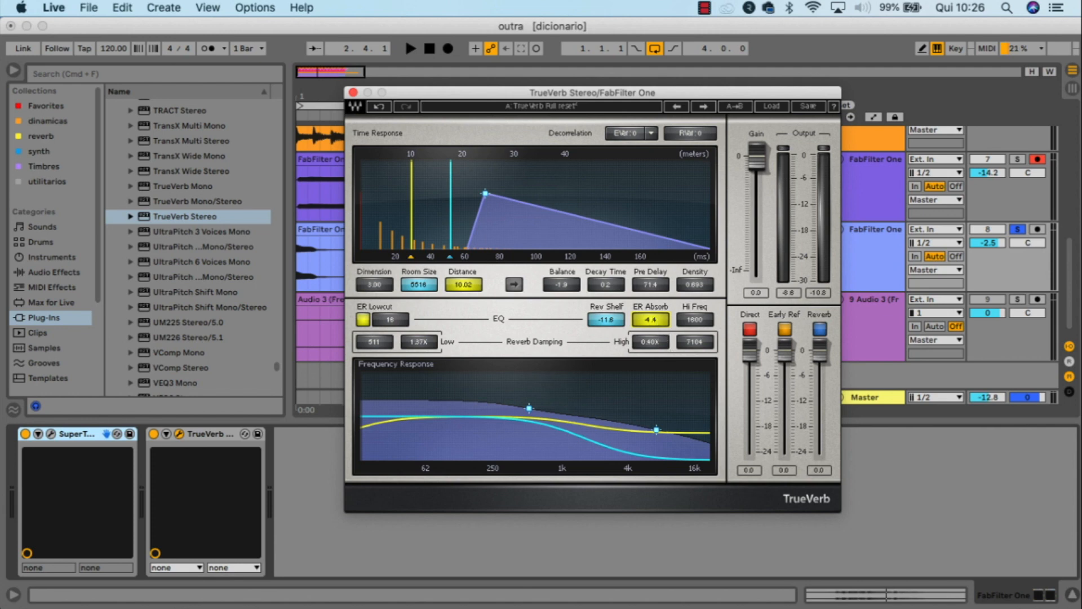
- Set the low reverb damping to a ratio of 0.19X at a frequency of 226
left_click_drag(419, 342, 418, 392)
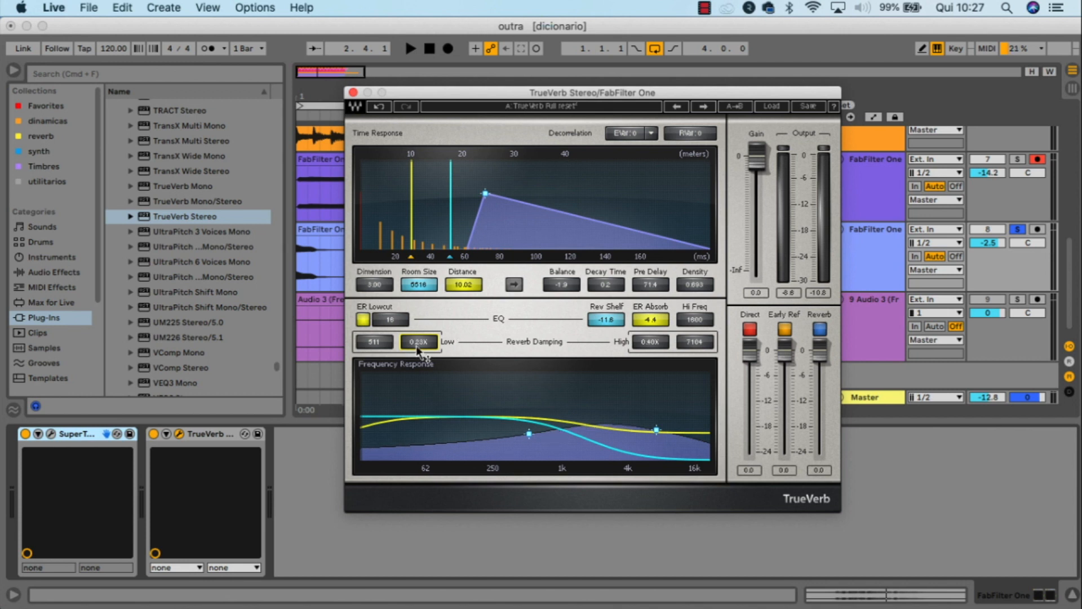
left_click_drag(418, 350, 419, 354)
left_click_drag(418, 342, 418, 341)
mouse_move(374, 342)
left_mouse_down()
mouse_move(374, 366)
mouse_move(374, 335)
left_mouse_up()
- Set the high reverb damping to a ratio of 1.10X at a frequency of 1604
mouse_move(658, 350)
left_mouse_down()
mouse_move(658, 333)
mouse_move(658, 343)
left_mouse_up()
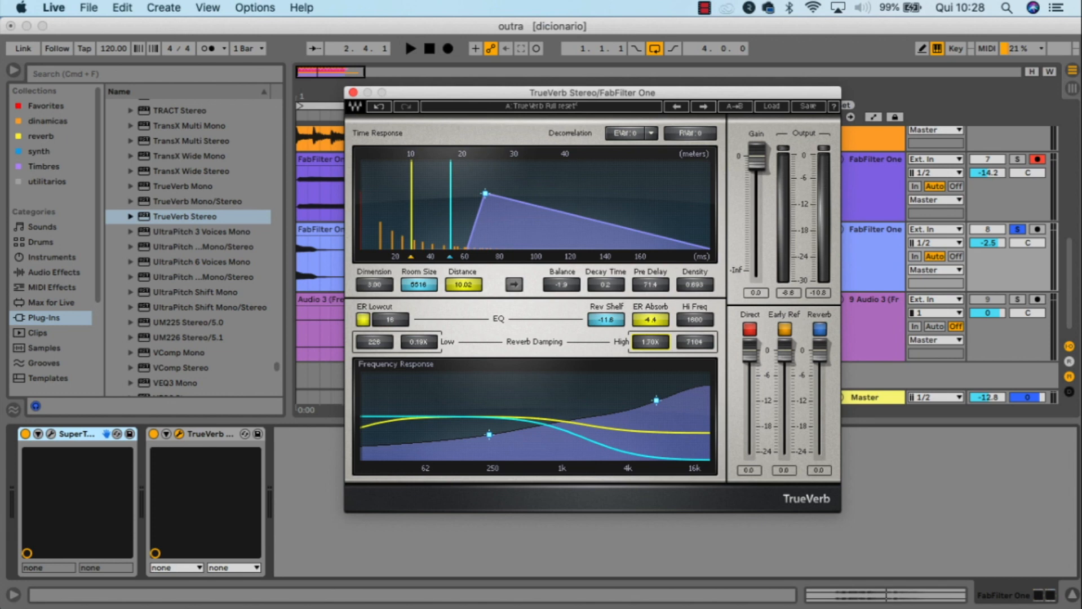
left_click_drag(651, 341, 651, 346)
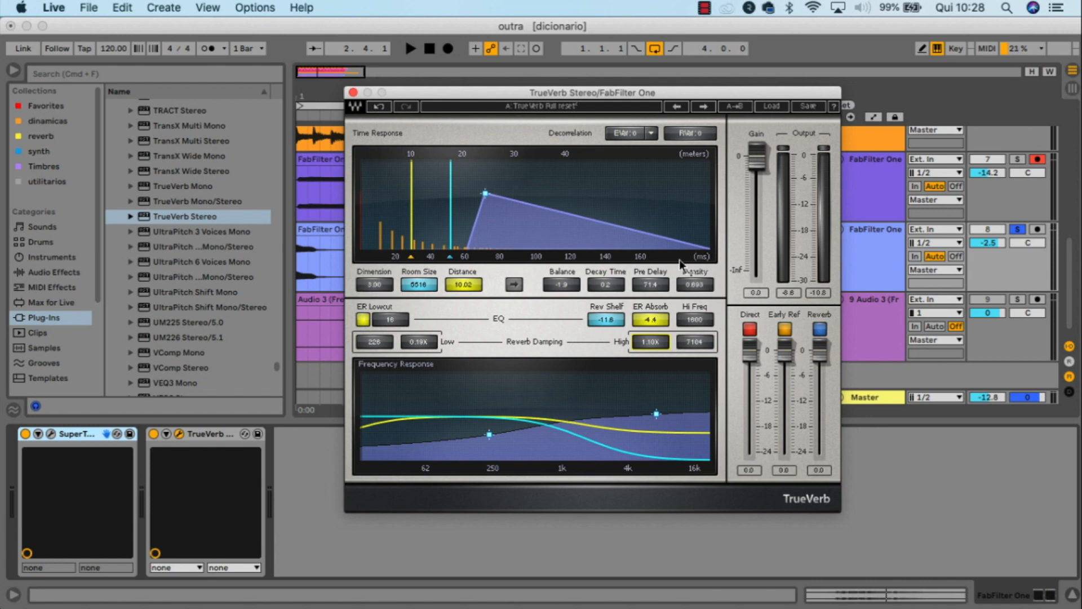
mouse_move(694, 342)
left_mouse_down()
mouse_move(694, 327)
mouse_move(695, 346)
left_mouse_up()
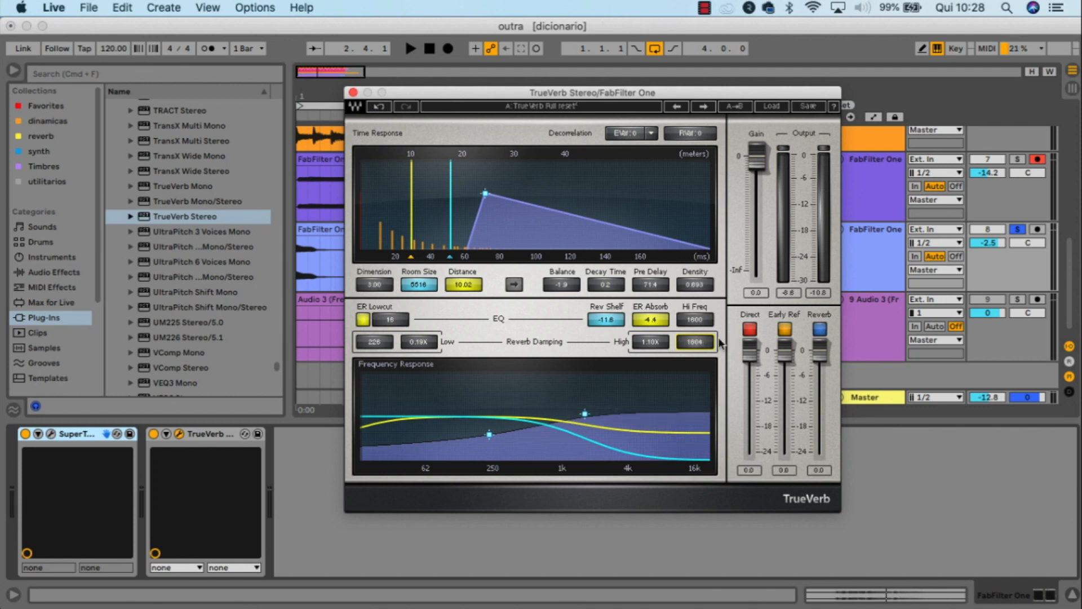
- Set the Direct level to -0.1 and switch off the Reverb component
left_click_drag(749, 349, 749, 351)
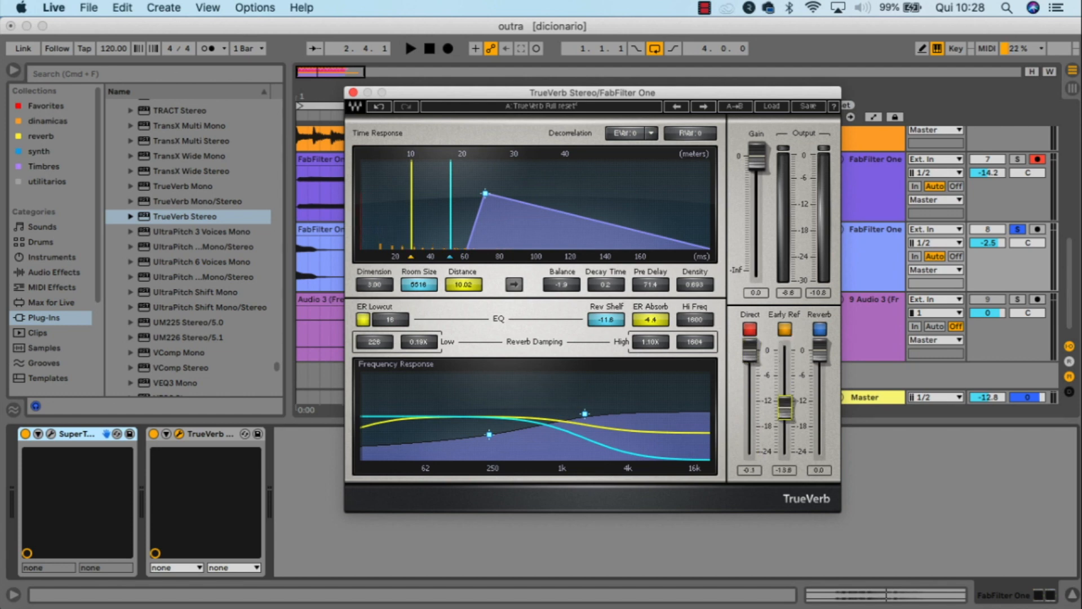
left_click(821, 330)
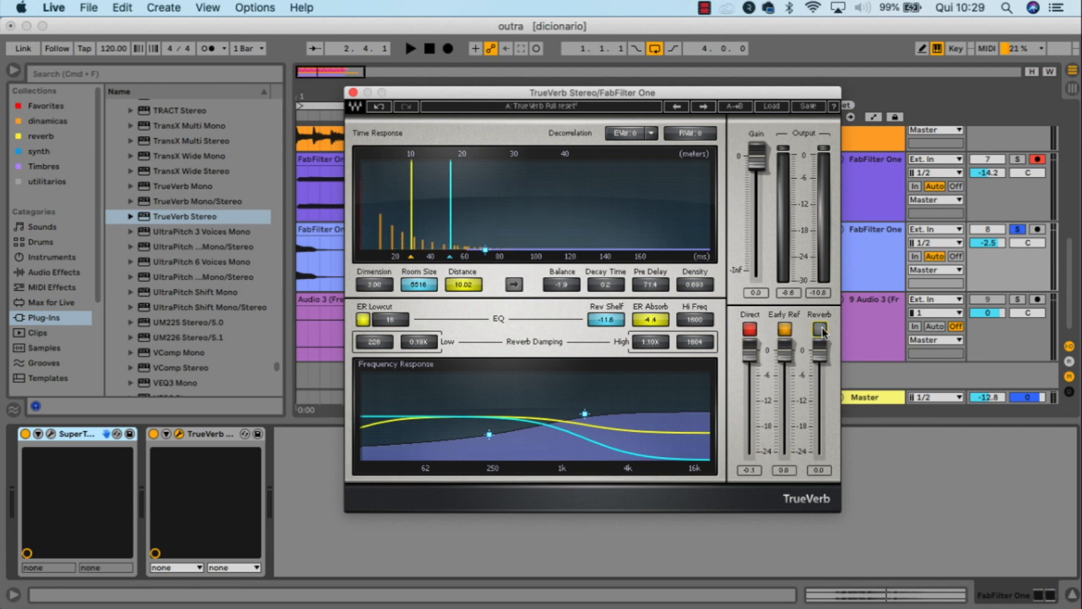
left_click(821, 329)
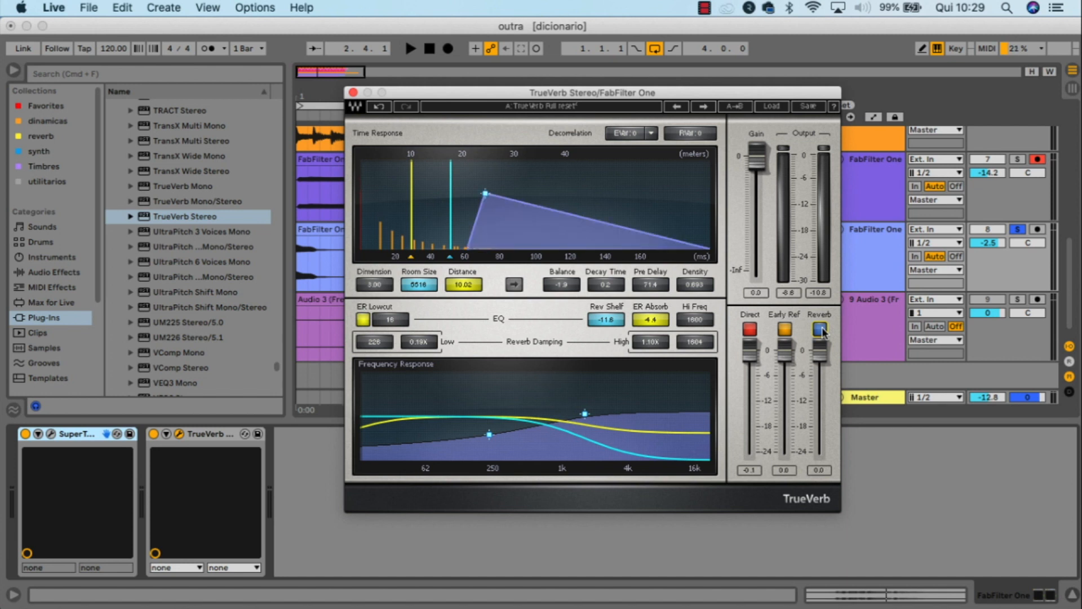
left_click(822, 330)
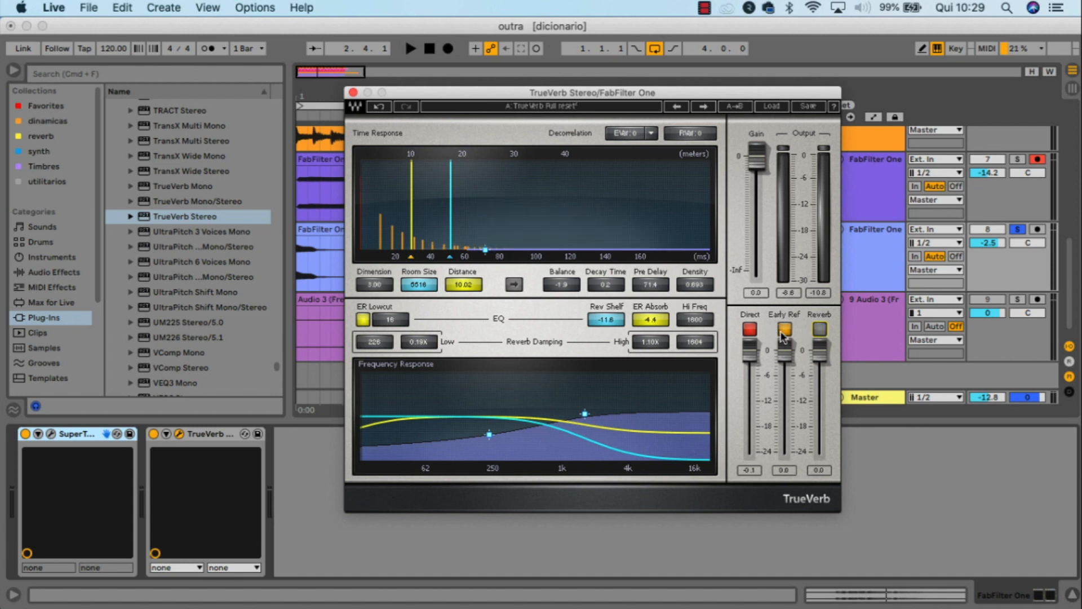
- Switch the Reverb component back on and toggle the Early Ref component off and on again
left_click(820, 332)
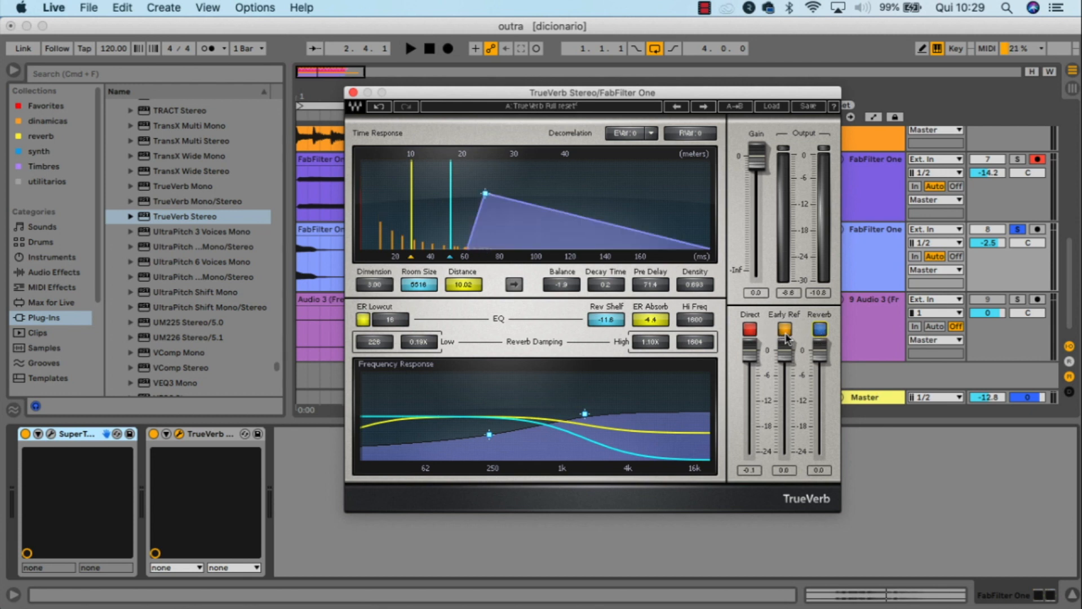
left_click(785, 330)
left_click(785, 331)
- Load the TrueVerb Full reset factory preset and move the plug-in window so the track clips are uncovered
mouse_move(529, 94)
left_mouse_down()
mouse_move(555, 143)
mouse_move(522, 100)
mouse_move(542, 109)
left_mouse_up()
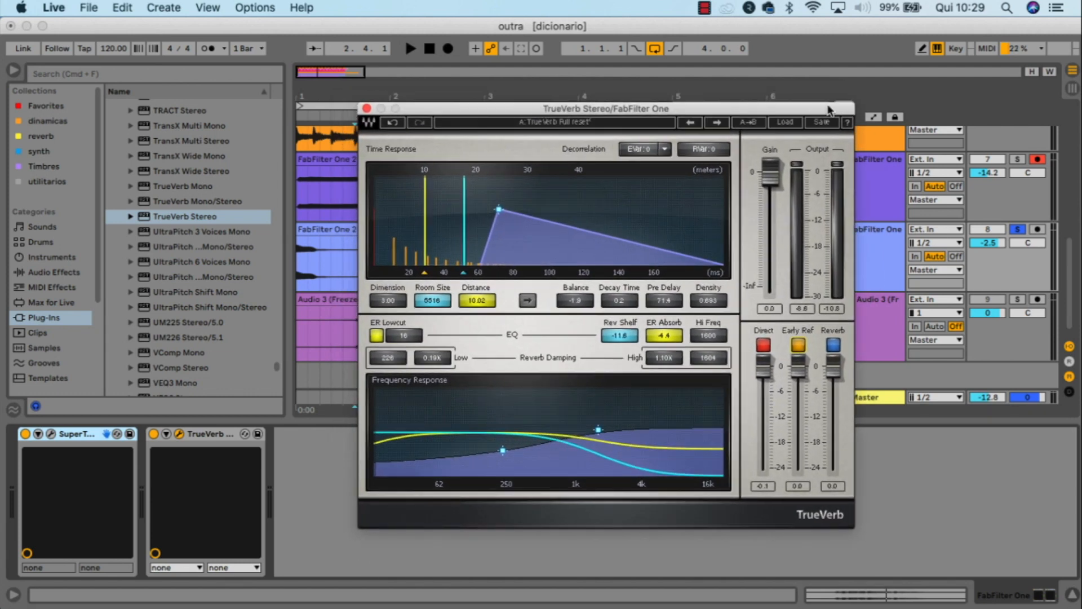
left_click(782, 124)
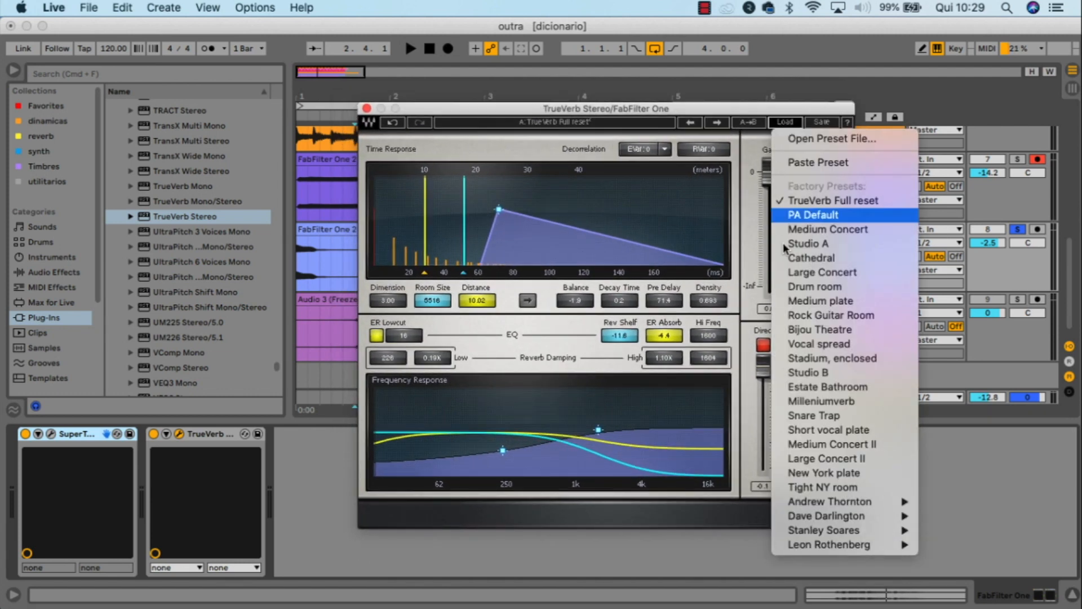
left_click(817, 201)
left_click_drag(590, 111, 673, 87)
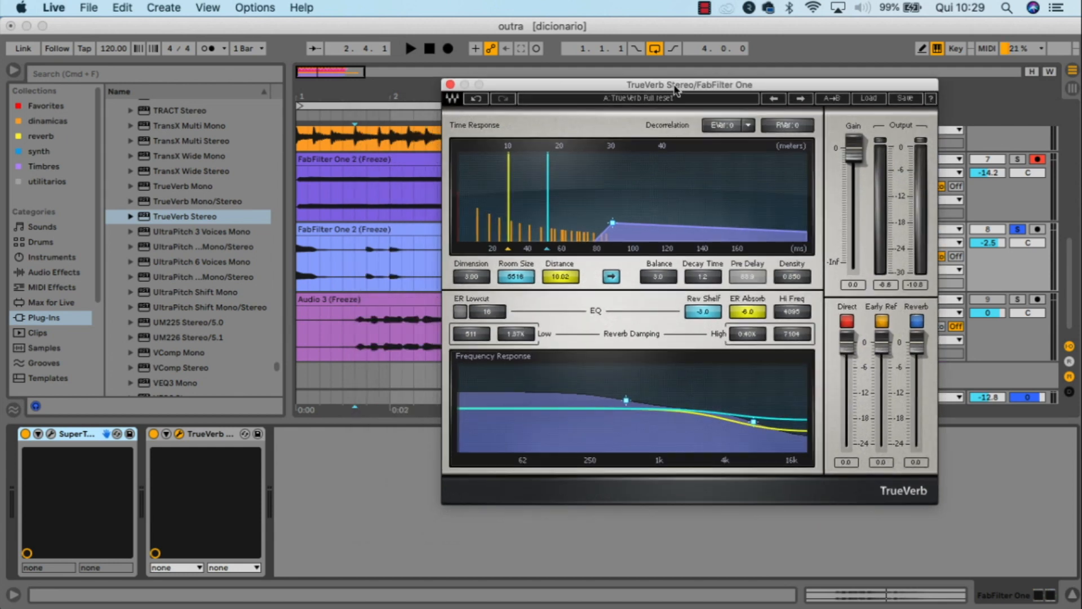
- Select the FabFilter One 2 (Freeze) clip on track 8 and play it from its start
key("space")
key("space")
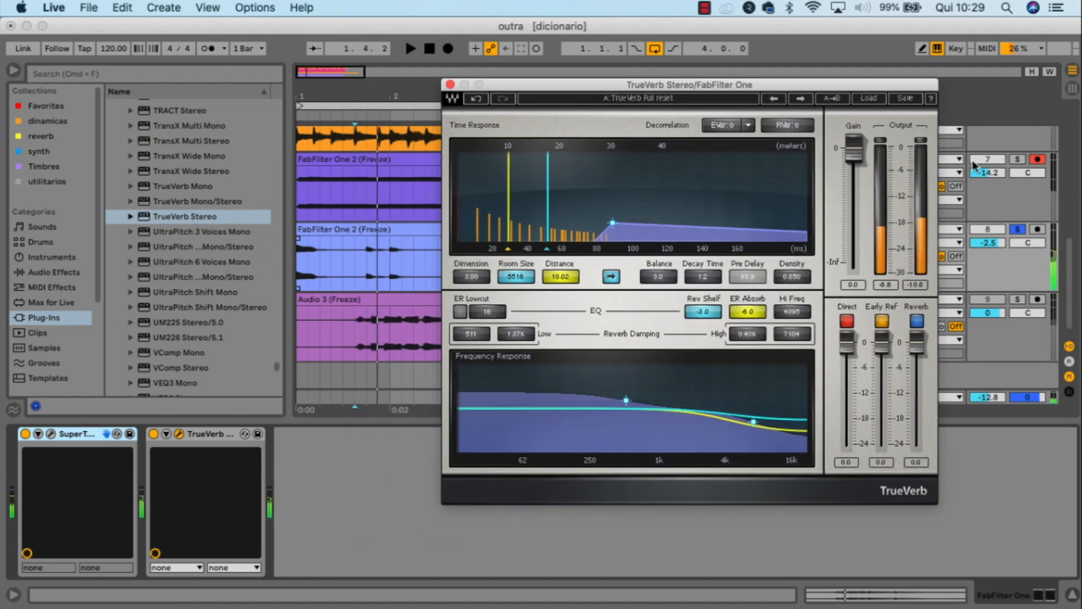
left_click(390, 228)
key("space")
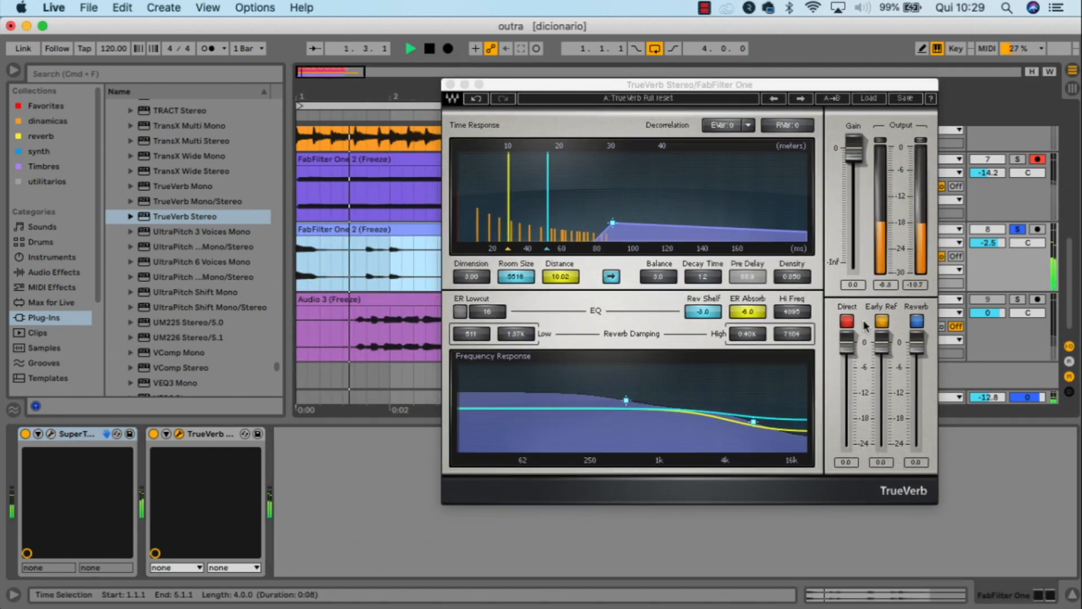
- Mute the Reverb and Early Ref components, raise the Dimension to about 3.8, and switch both components back on
left_click(916, 320)
left_click(882, 321)
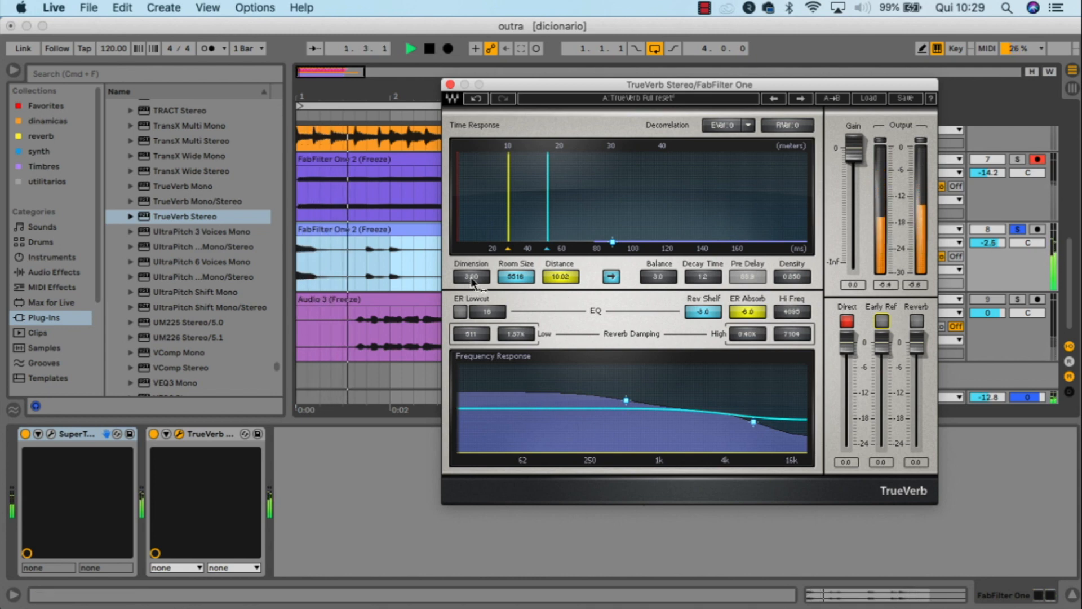
left_click_drag(472, 281, 472, 273)
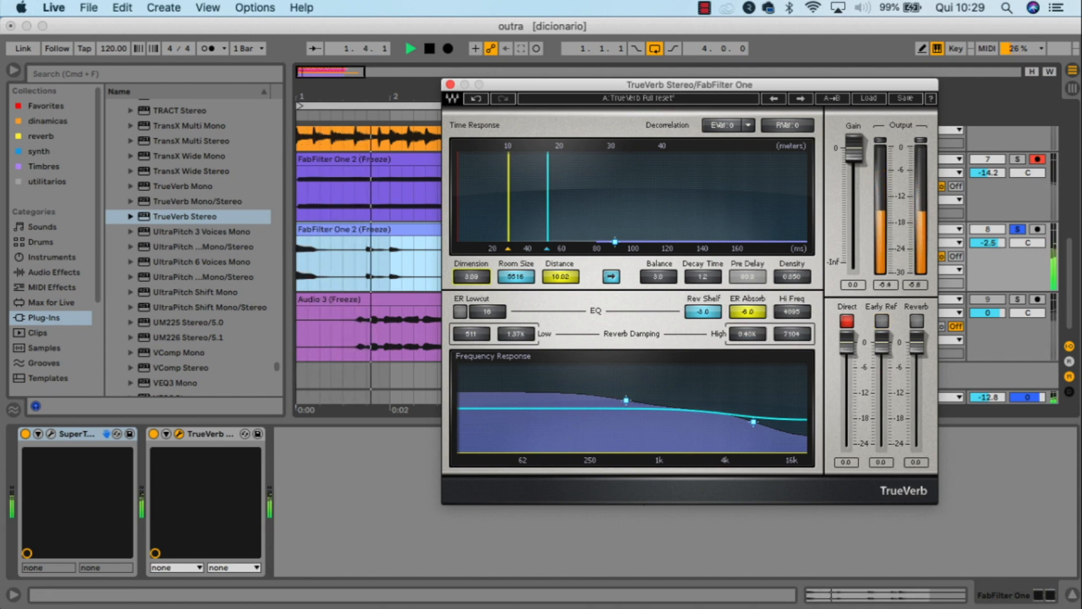
left_click(917, 319)
left_click(878, 323)
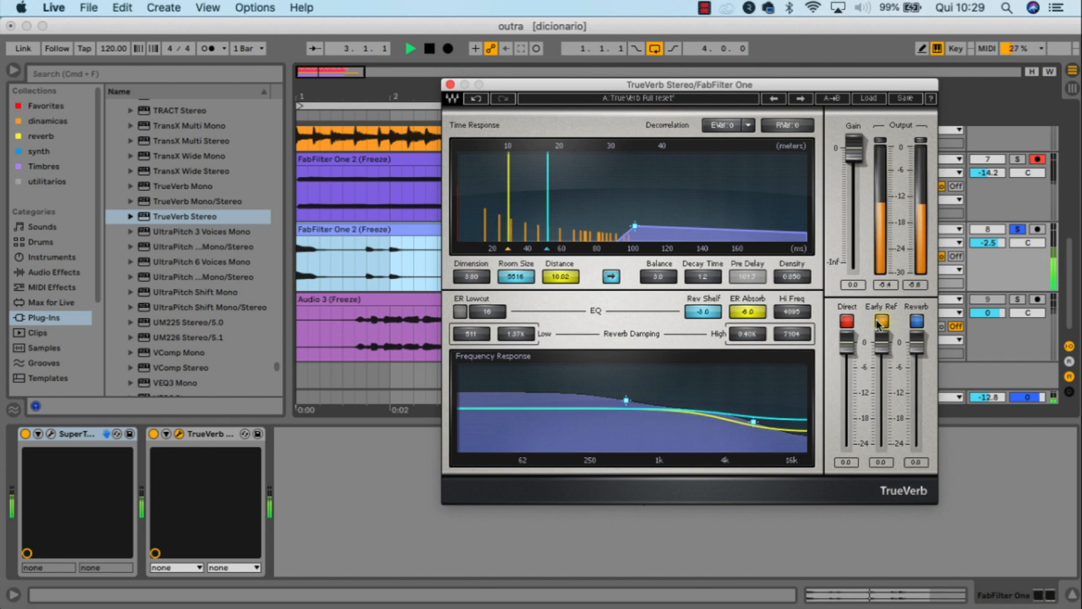
- Reload the TrueVerb Full reset preset and raise the Dimension to 3.99
left_click(877, 101)
left_click(930, 175)
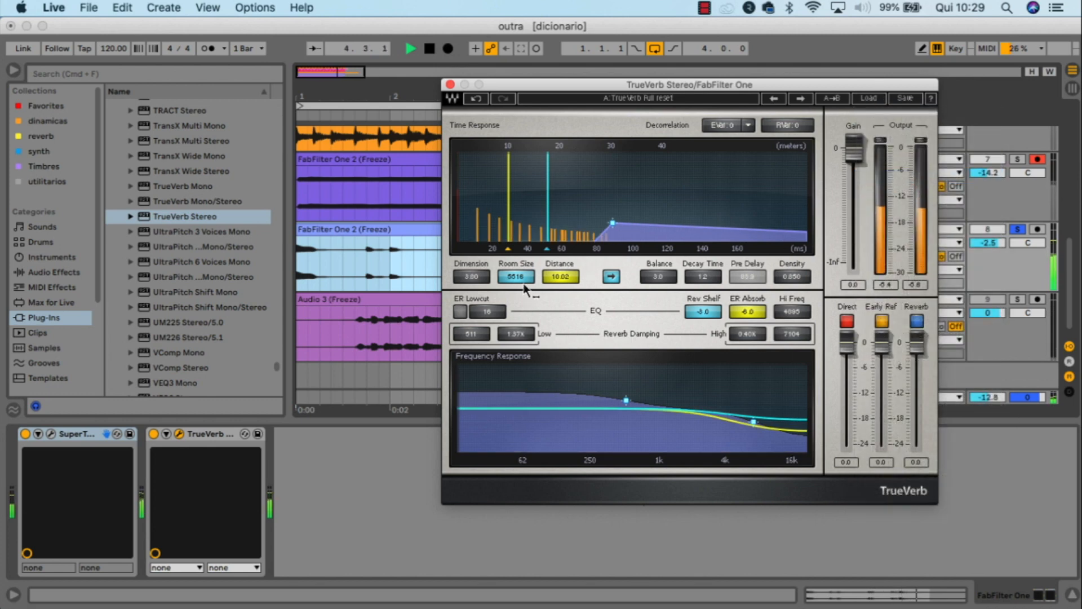
left_click_drag(471, 276, 471, 267)
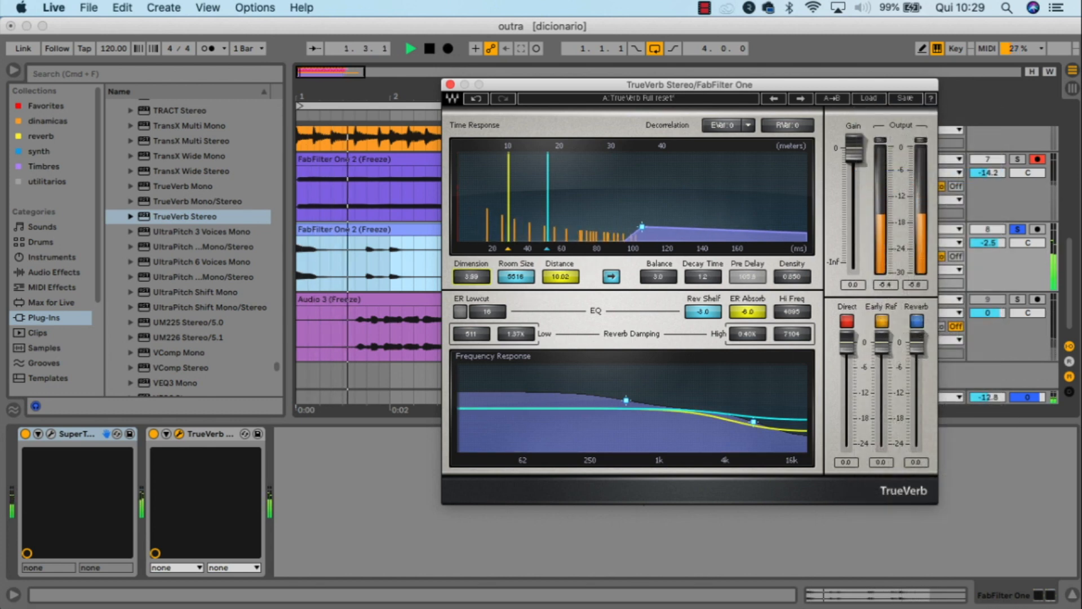
- Try decorrelation EVar 1, and change the decorrelation to EVar 4 with RVar 1
left_click(749, 125)
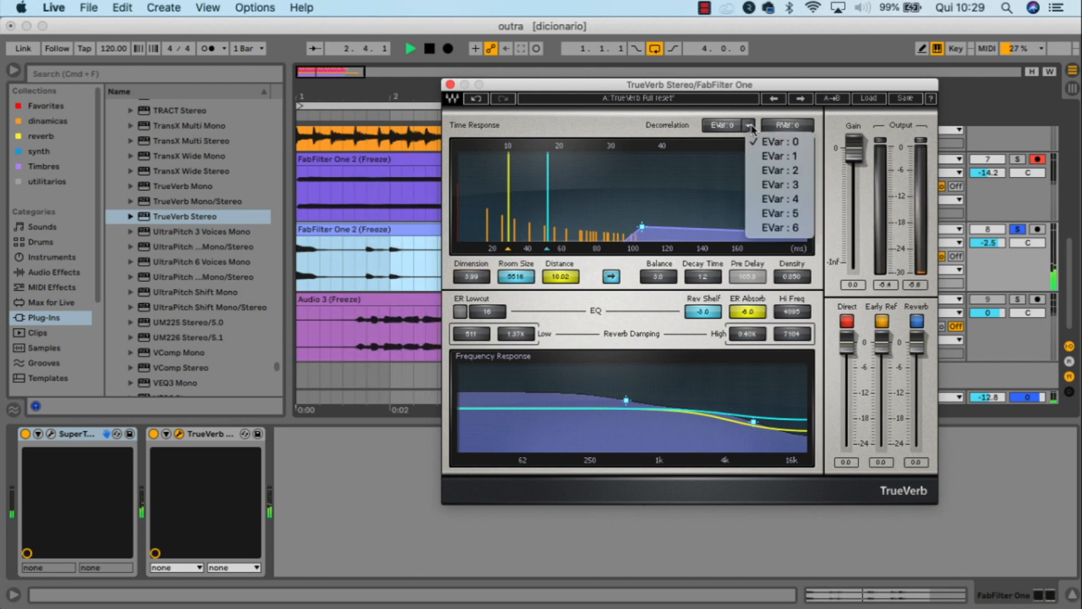
left_click(765, 161)
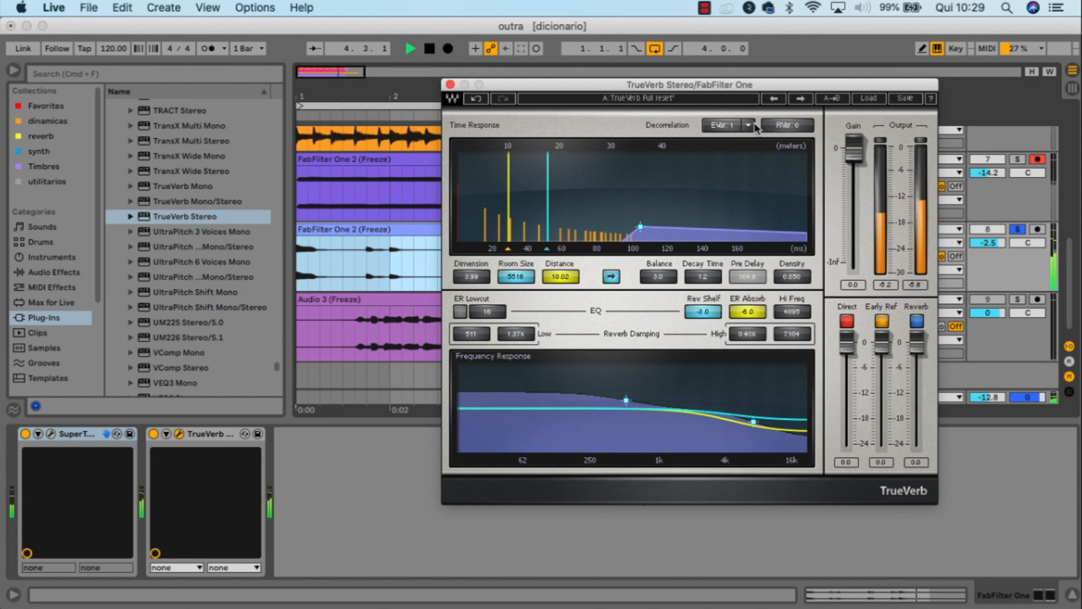
left_click(754, 125)
left_click(783, 199)
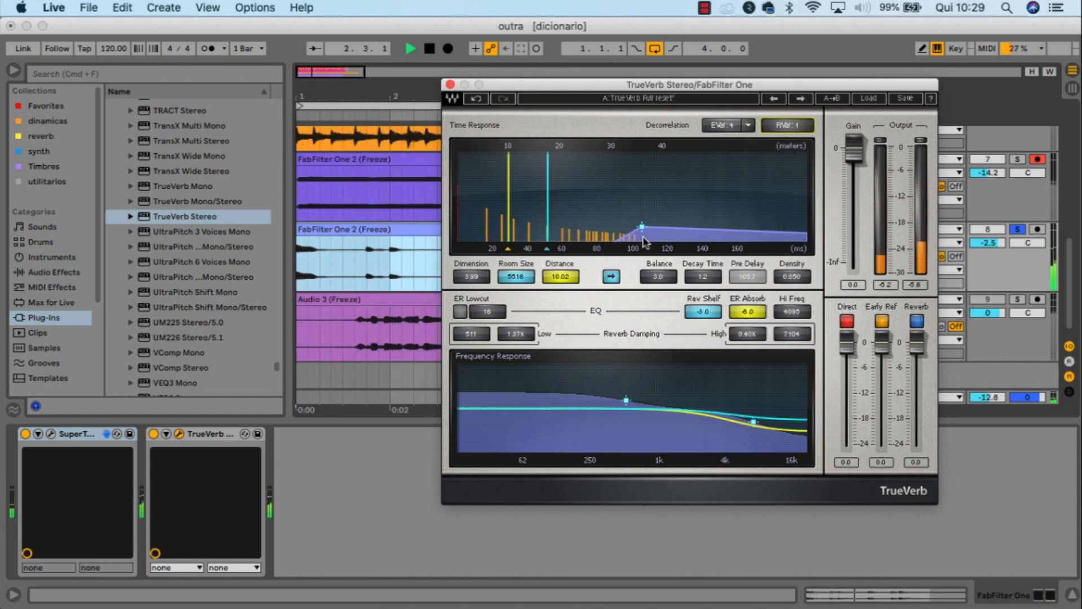
- Try different room sizes, ending at a Room Size of 20000 with a Distance of about 27 and a longer Decay Time
left_click(470, 277)
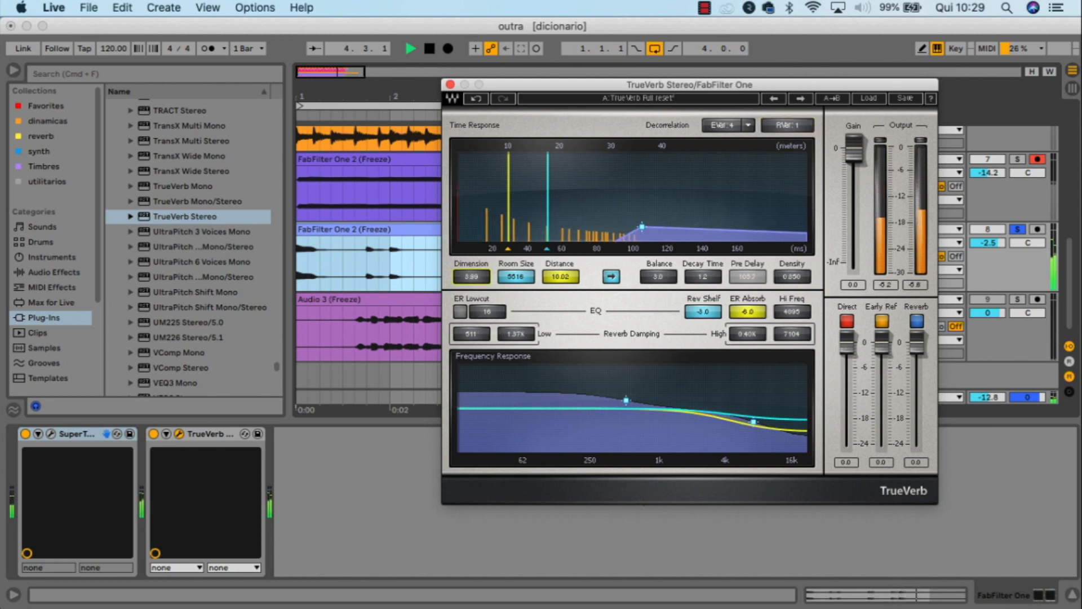
left_click_drag(515, 276, 516, 248)
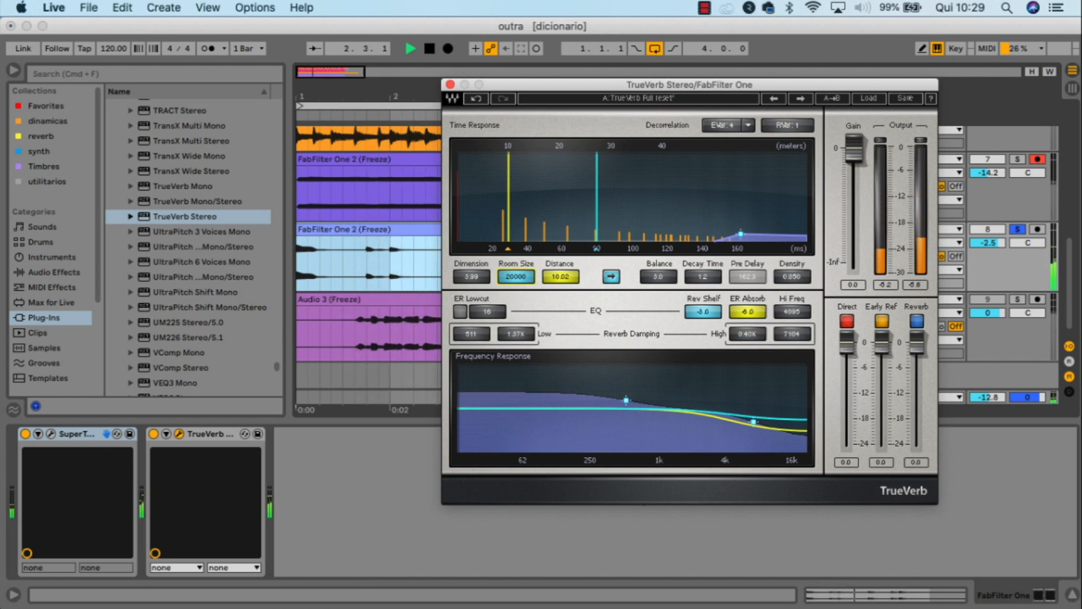
mouse_move(516, 248)
left_mouse_down()
mouse_move(516, 316)
mouse_move(516, 293)
mouse_move(561, 243)
mouse_move(560, 321)
left_mouse_up()
left_click_drag(560, 276, 561, 259)
left_click_drag(702, 276, 702, 256)
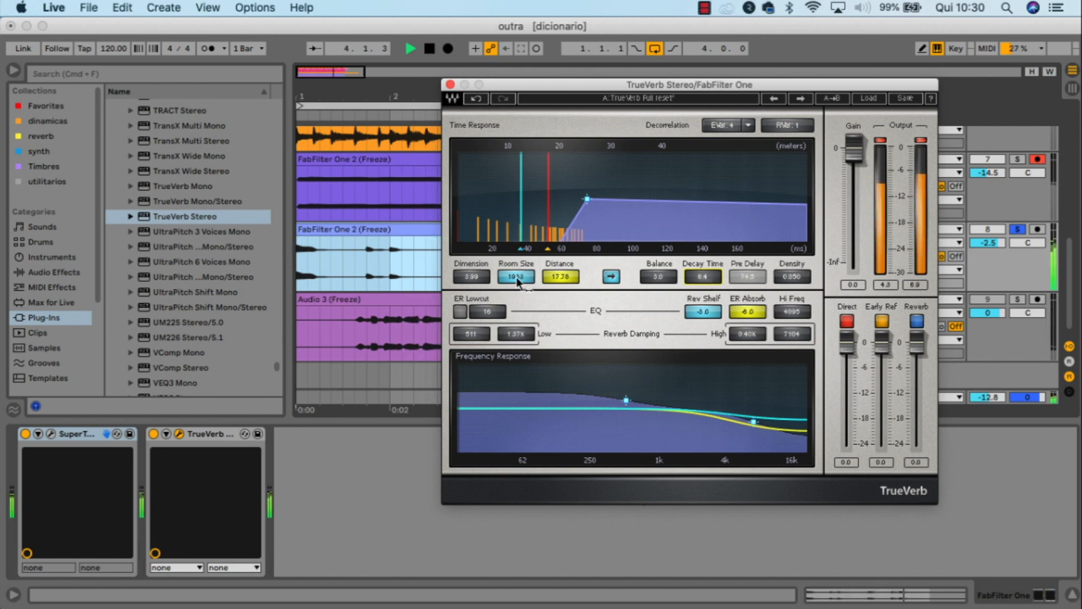
mouse_move(516, 279)
left_mouse_down()
mouse_move(516, 312)
mouse_move(516, 260)
left_mouse_up()
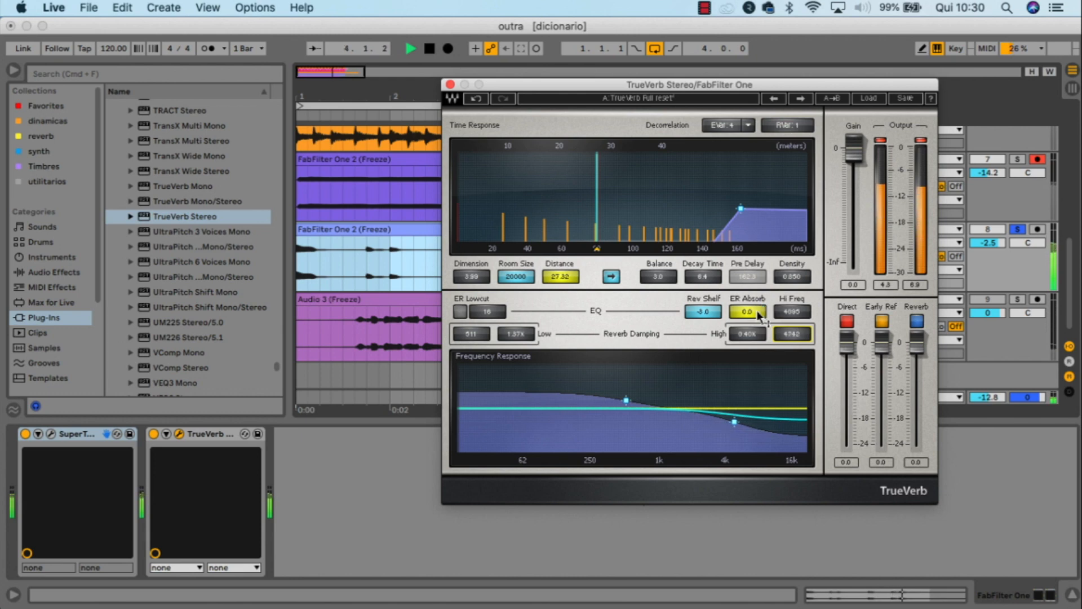
- Adjust the EQ with Rev Shelf at -12.0, ER Absorb at -6.0, Hi Freq at 3117 and ER Lowcut enabled at 42
left_click_drag(758, 315, 711, 327)
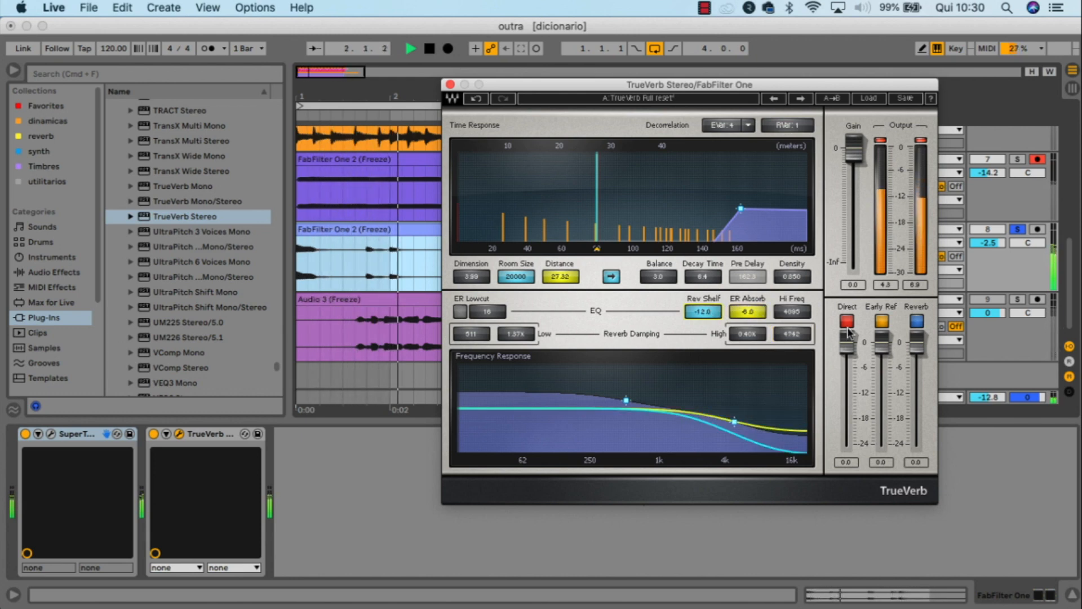
mouse_move(791, 311)
left_mouse_down()
mouse_move(792, 327)
mouse_move(792, 310)
left_mouse_up()
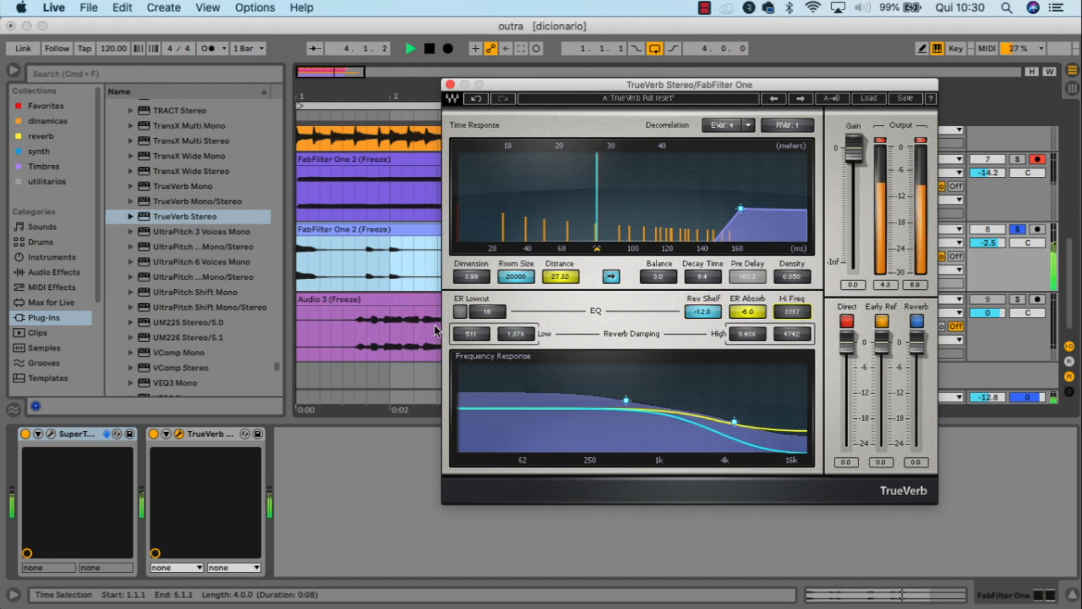
left_click(460, 312)
left_click_drag(487, 312, 470, 338)
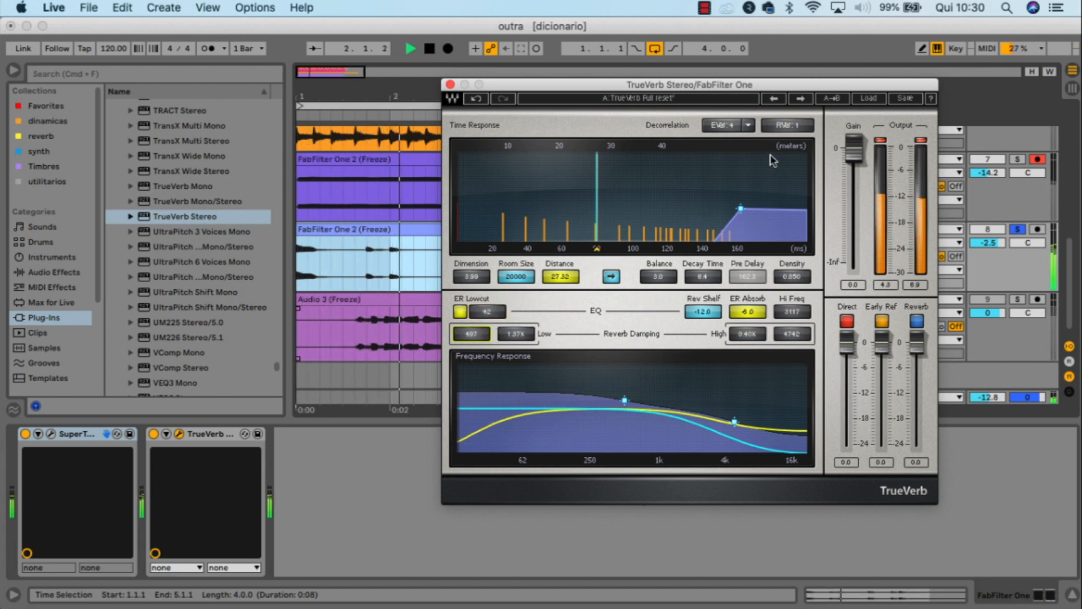
- Switch off the Reverb component and compare the playing track with the TrueVerb device bypassed and active
left_click(915, 322)
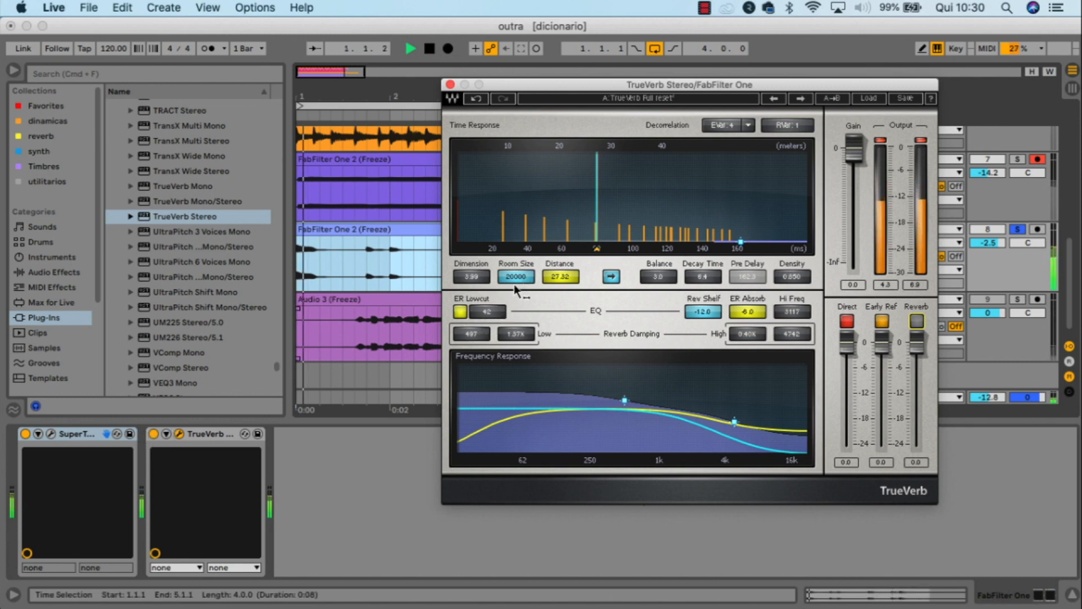
left_click(153, 434)
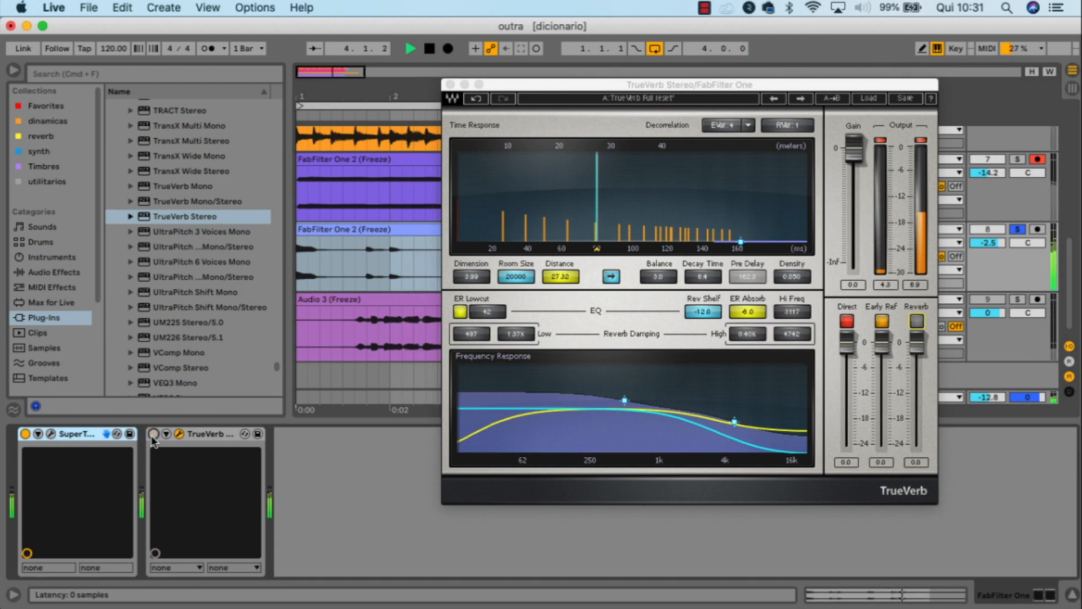
left_click(152, 434)
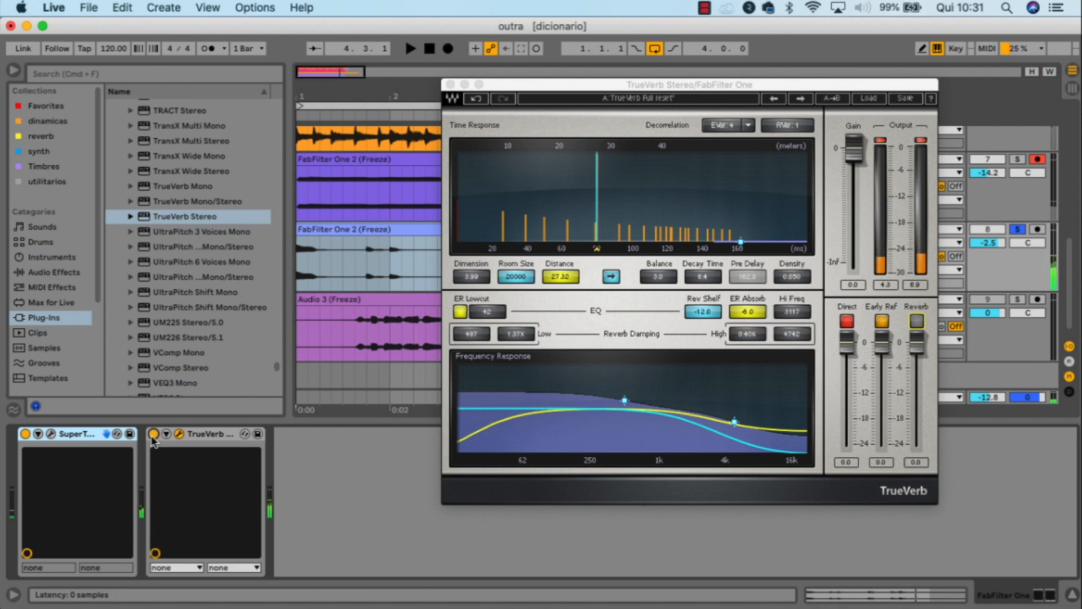
key("space")
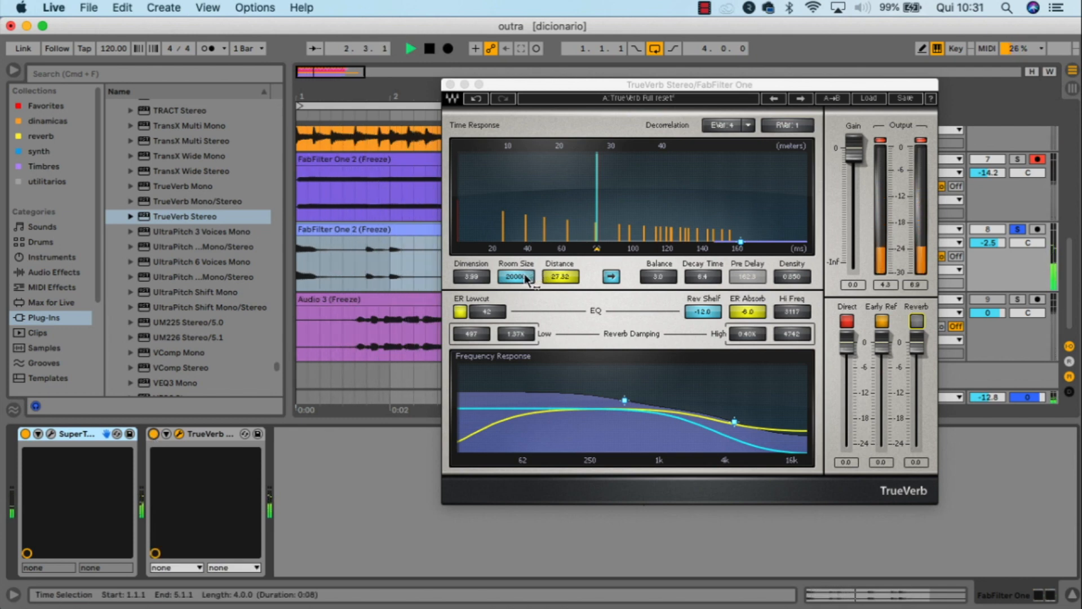
- Set the Room Size to 17013 and the Distance to 6.02, and compare the sound with the TrueVerb device bypassed and active
mouse_move(545, 278)
left_mouse_down()
mouse_move(545, 259)
mouse_move(544, 304)
mouse_move(544, 259)
mouse_move(516, 286)
left_mouse_up()
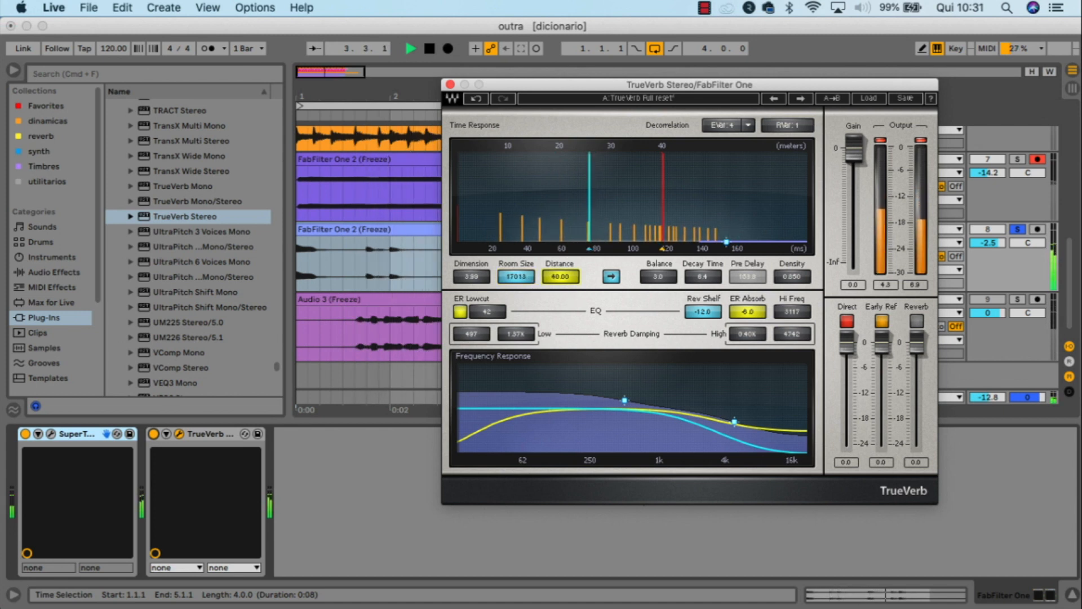
mouse_move(560, 276)
left_mouse_down()
mouse_move(560, 327)
mouse_move(561, 315)
left_mouse_up()
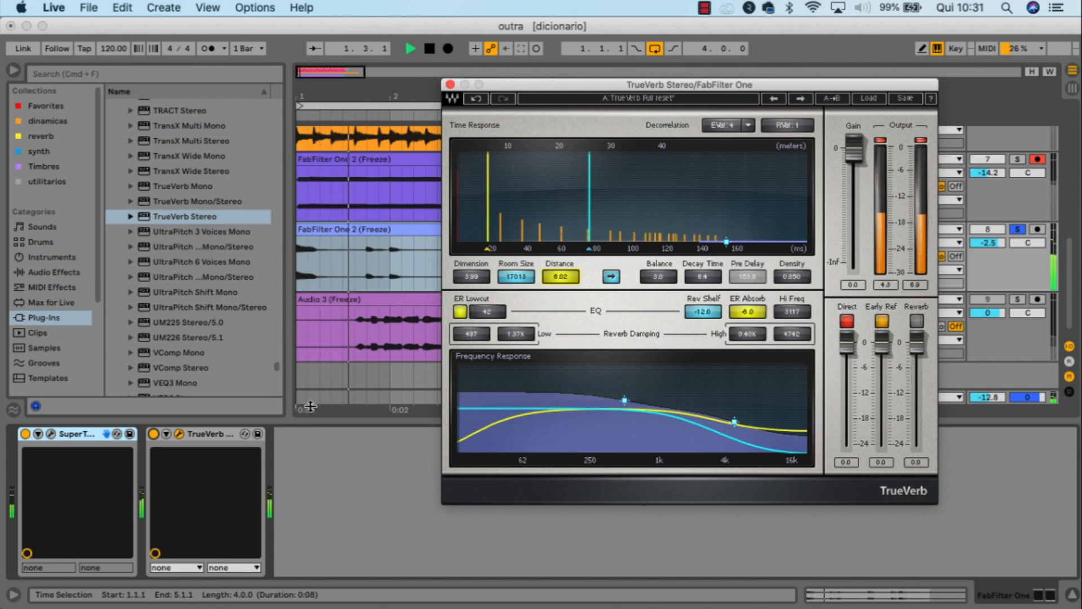
left_click(153, 433)
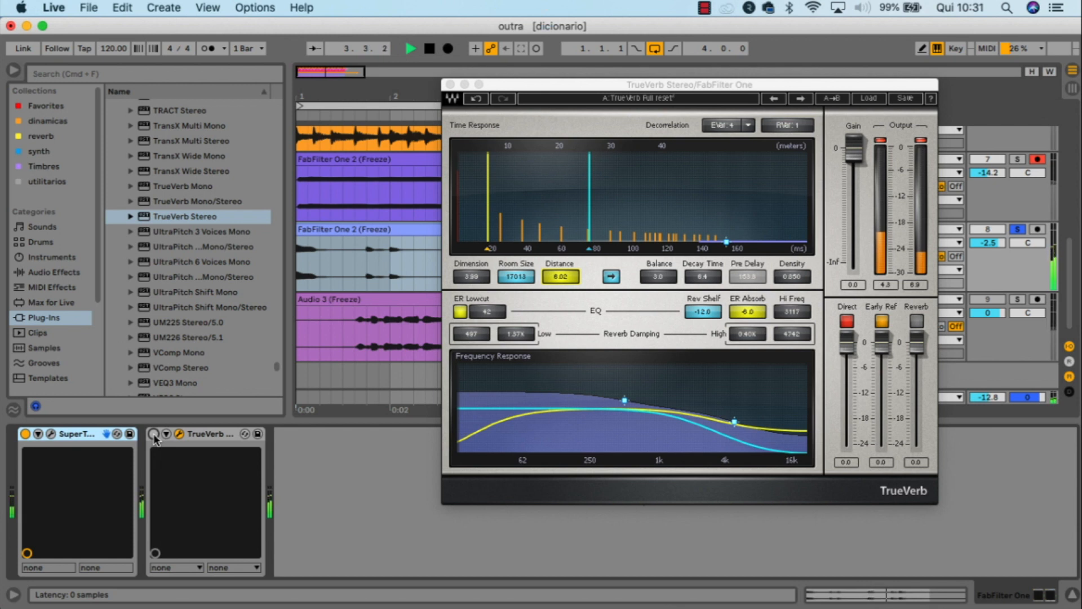
left_click(153, 434)
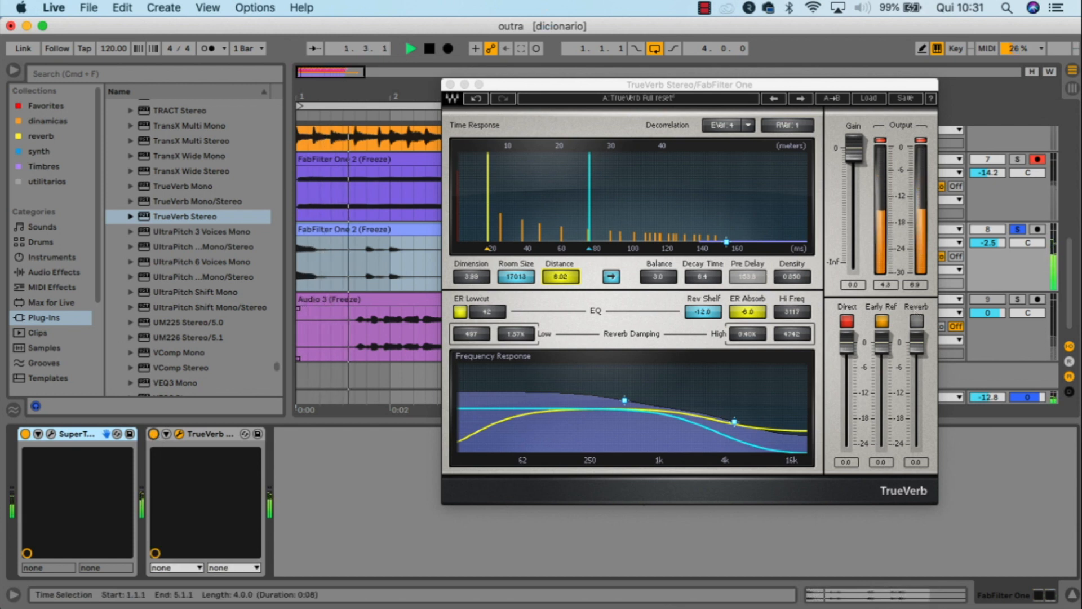
- Lower the Direct level to -24.0, and switch the Reverb component on with its level at -4.8
left_click_drag(882, 339, 846, 443)
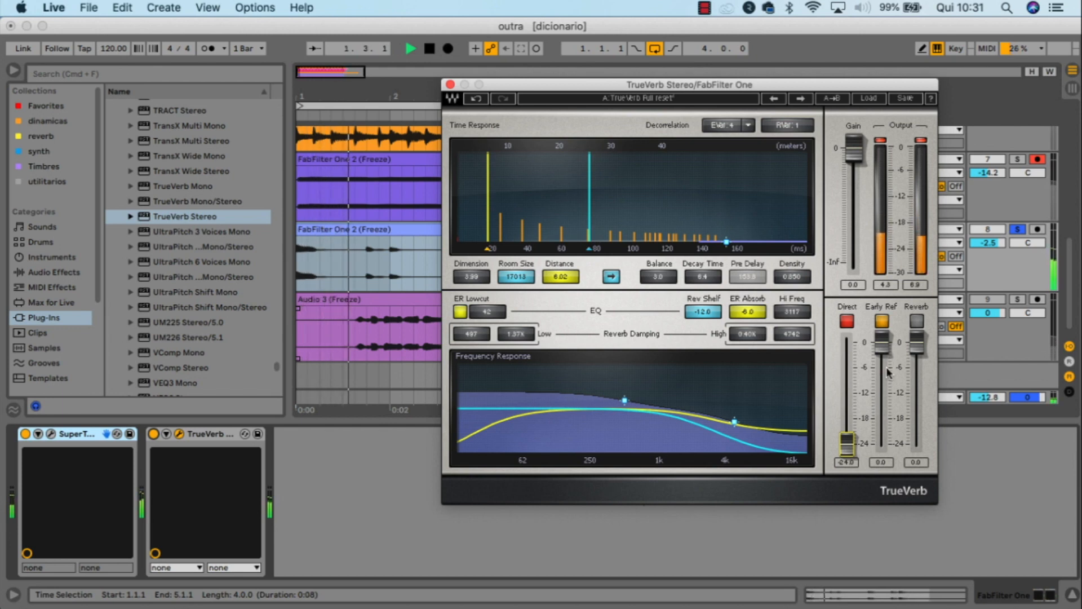
left_click(915, 322)
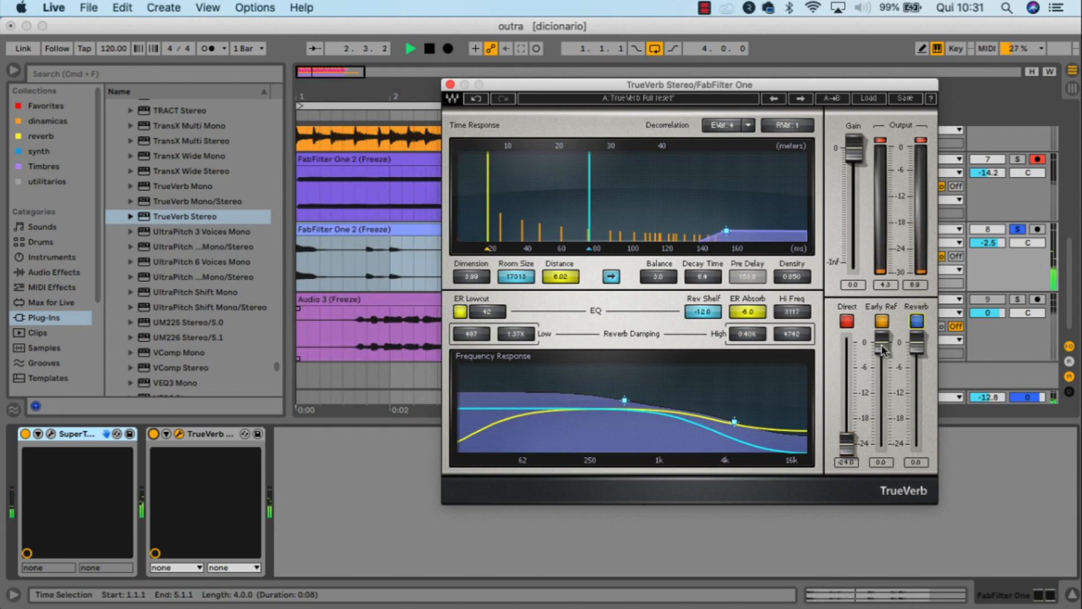
left_click_drag(916, 344, 882, 342)
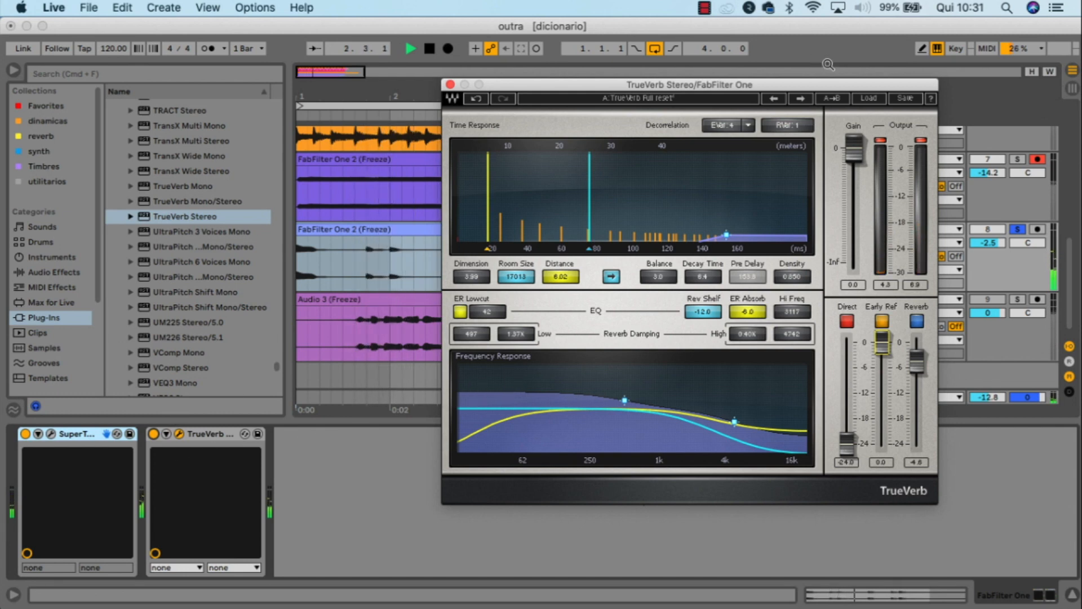
- Load the Studio B factory preset and compare the track with the TrueVerb device bypassed and active
left_click(870, 98)
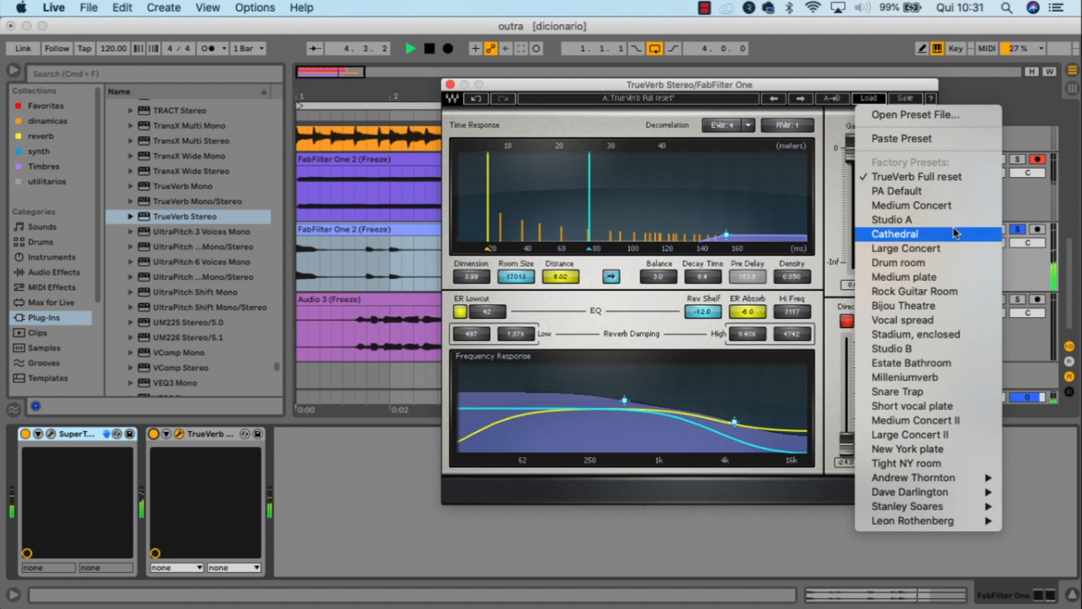
left_click(944, 349)
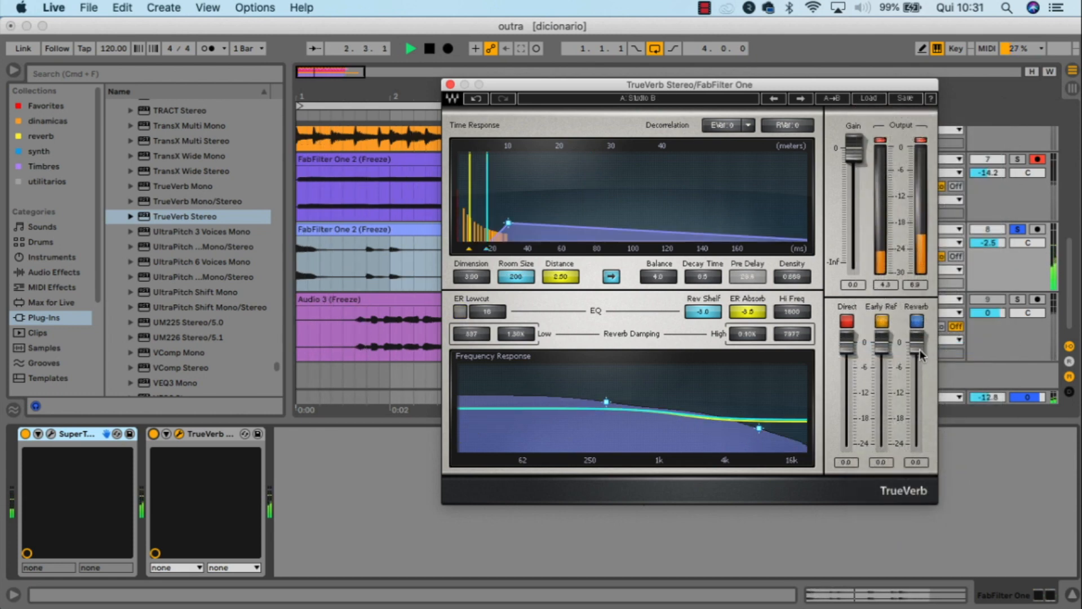
left_click(154, 434)
left_click(153, 434)
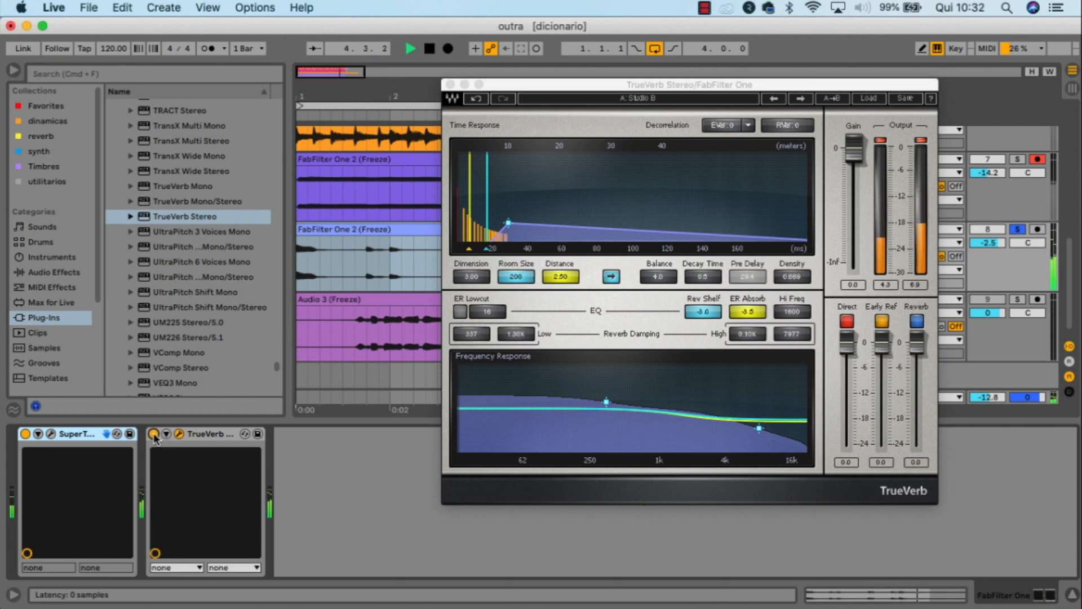
- Audition the New York plate factory preset on the playing track and replace it with the PA Default preset
left_click(868, 99)
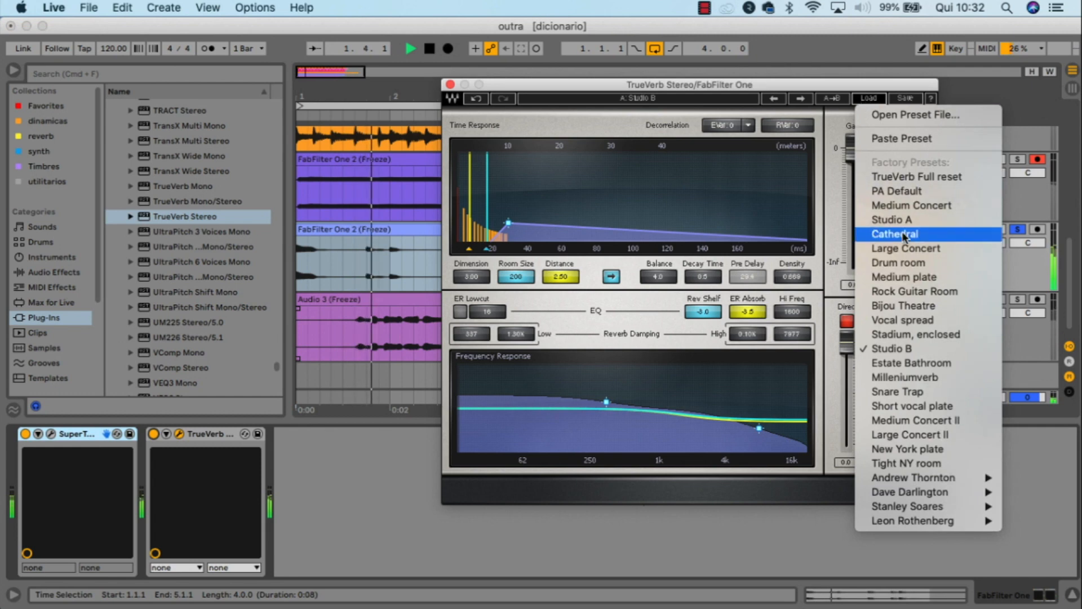
left_click(913, 448)
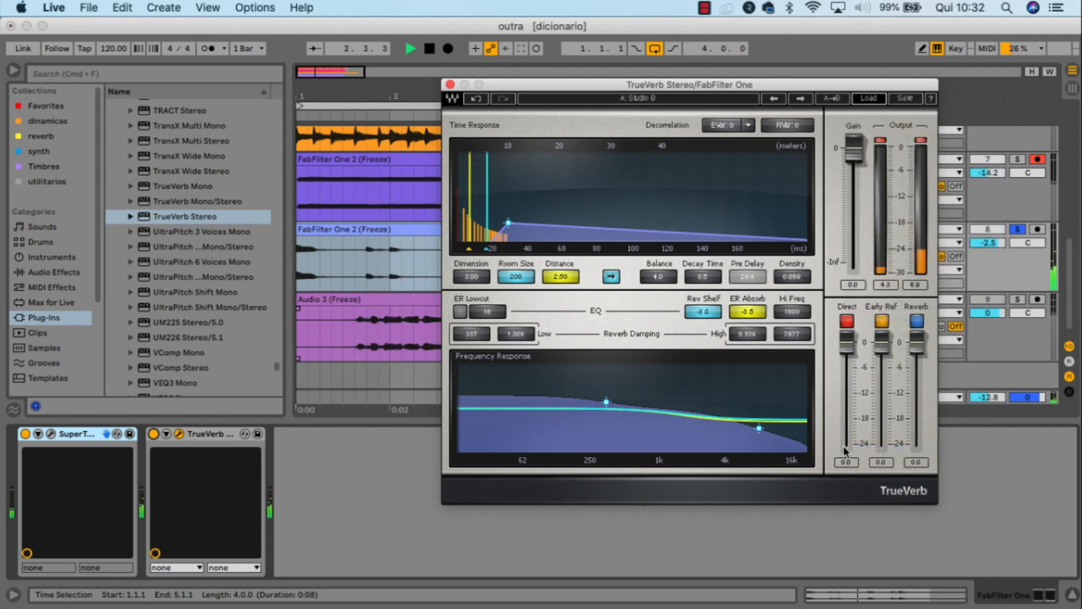
left_click(868, 98)
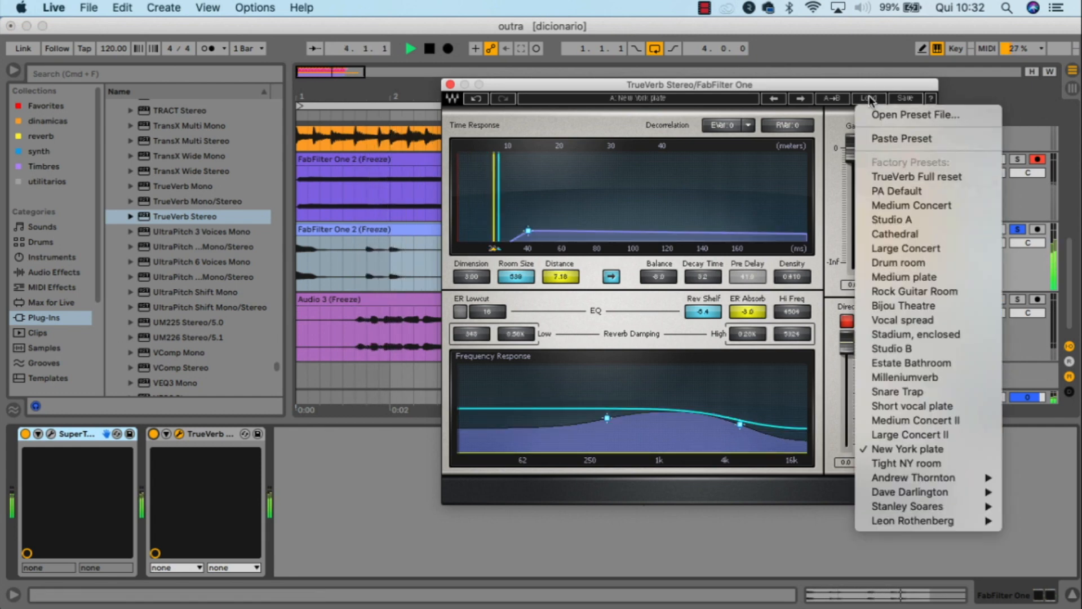
left_click(924, 191)
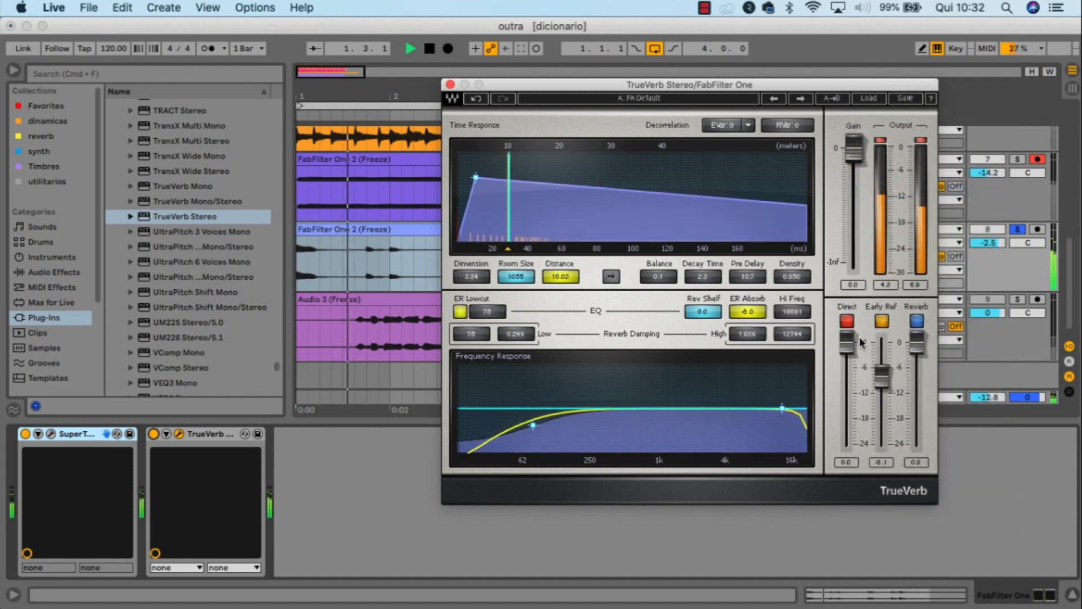
- Stop playback and move the TrueVerb window slightly higher and closer to the browser
key("space")
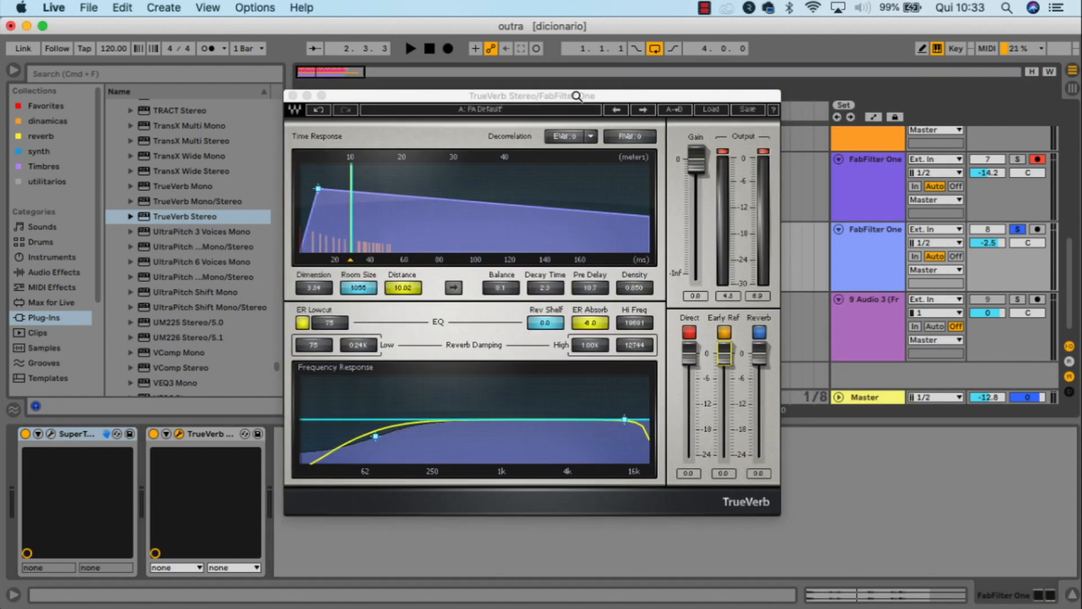
left_click_drag(571, 99, 512, 83)
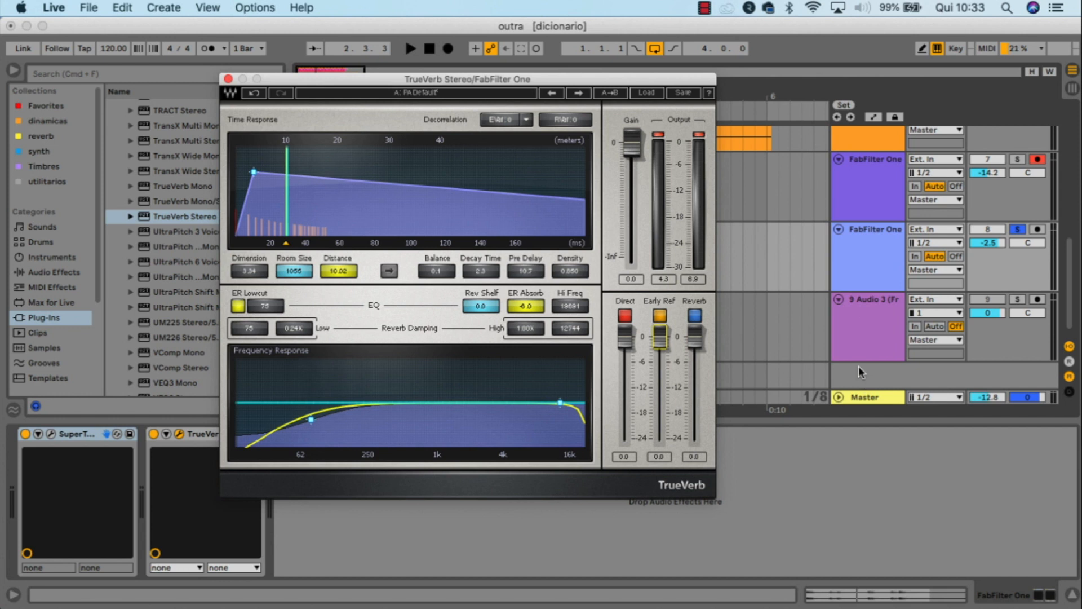
left_click_drag(607, 83, 617, 66)
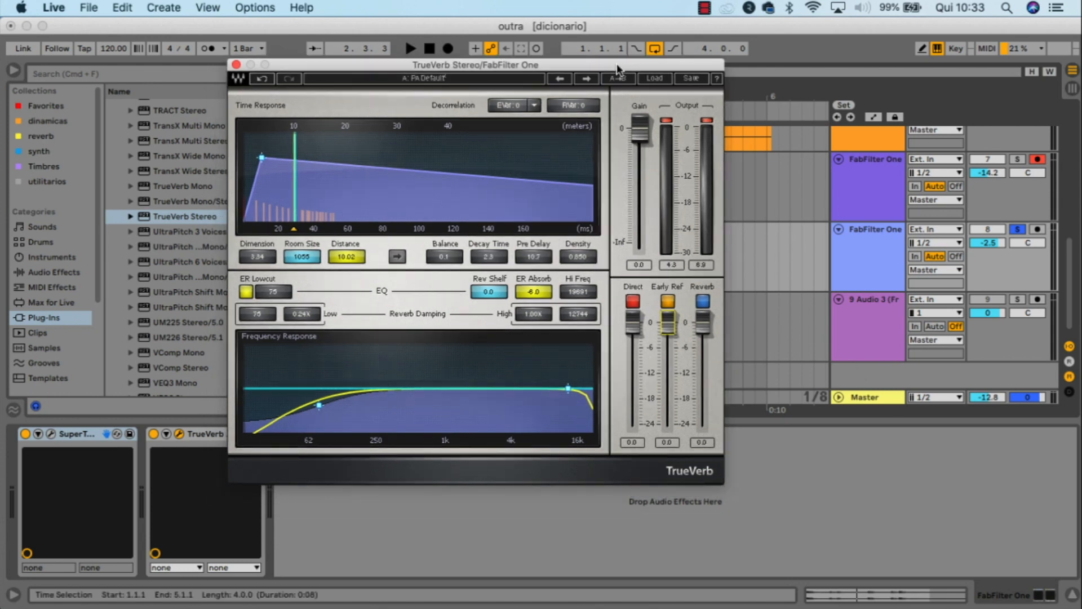